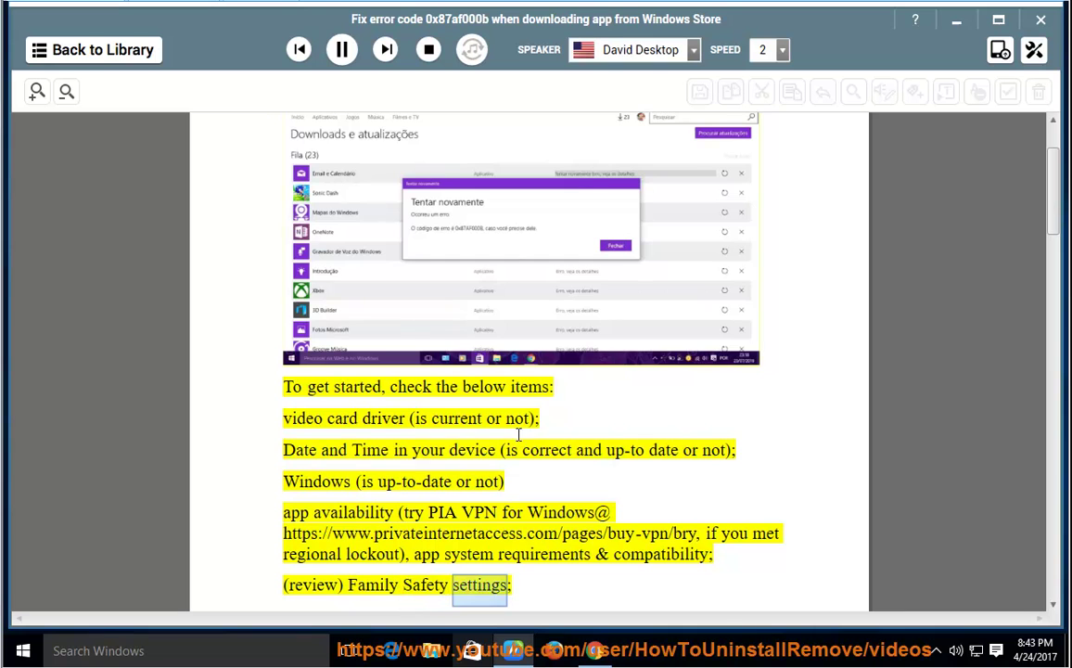
# Pause the read-aloud and select the 'video card driver' line in the guide
pyautogui.click(342, 51)
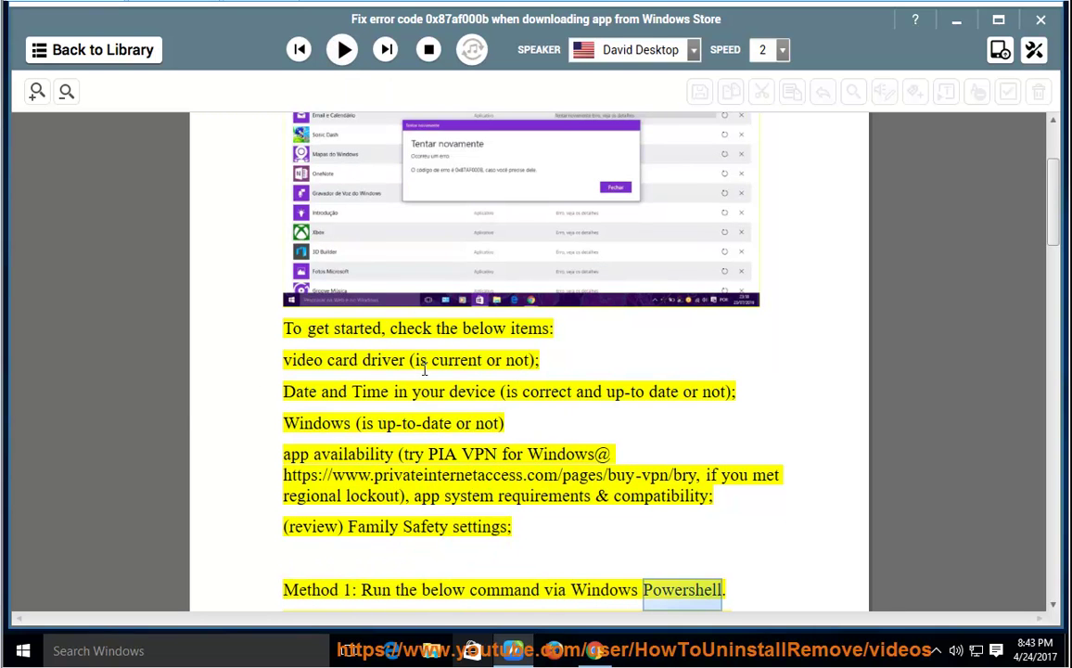
pyautogui.moveTo(367, 362); pyautogui.dragTo(283, 360)
pyautogui.click(959, 28)
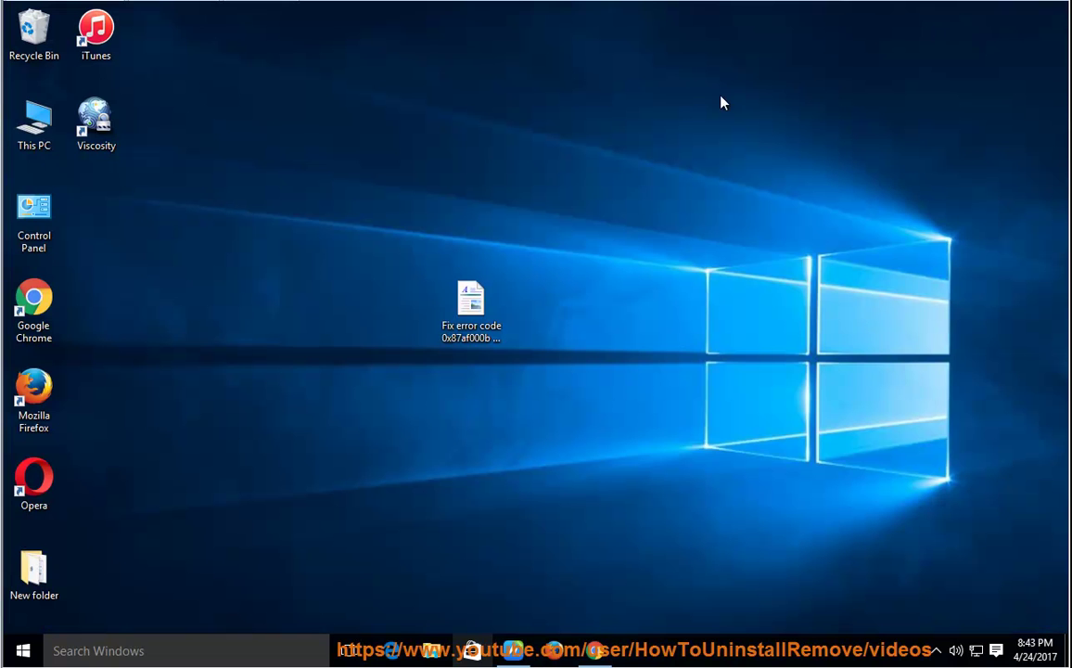
pyautogui.rightClick(38, 134)
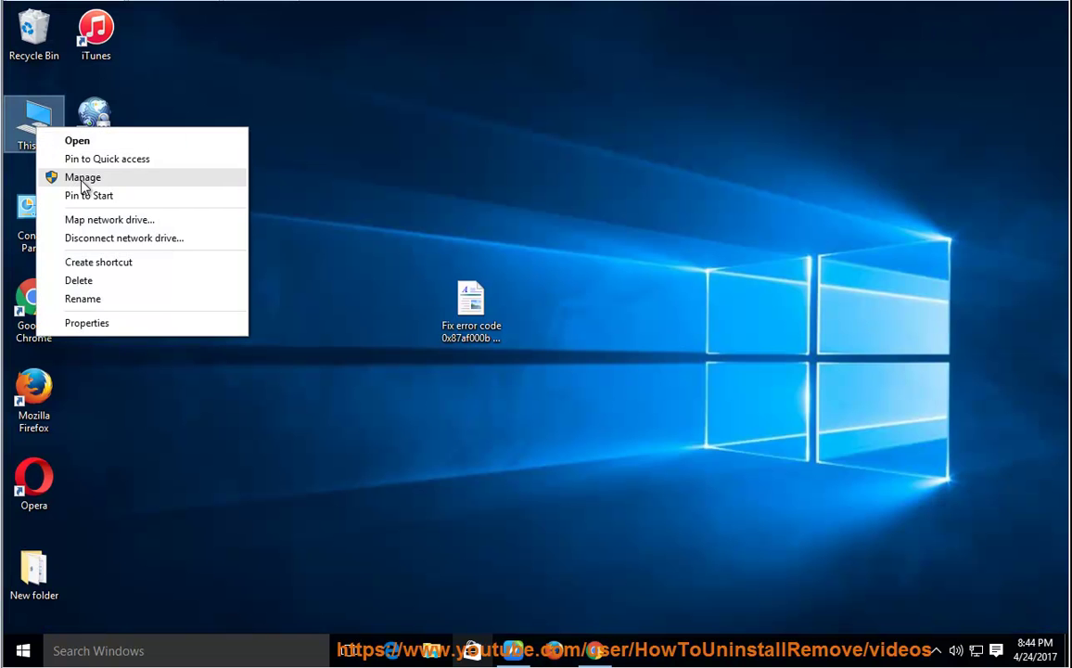
pyautogui.click(83, 178)
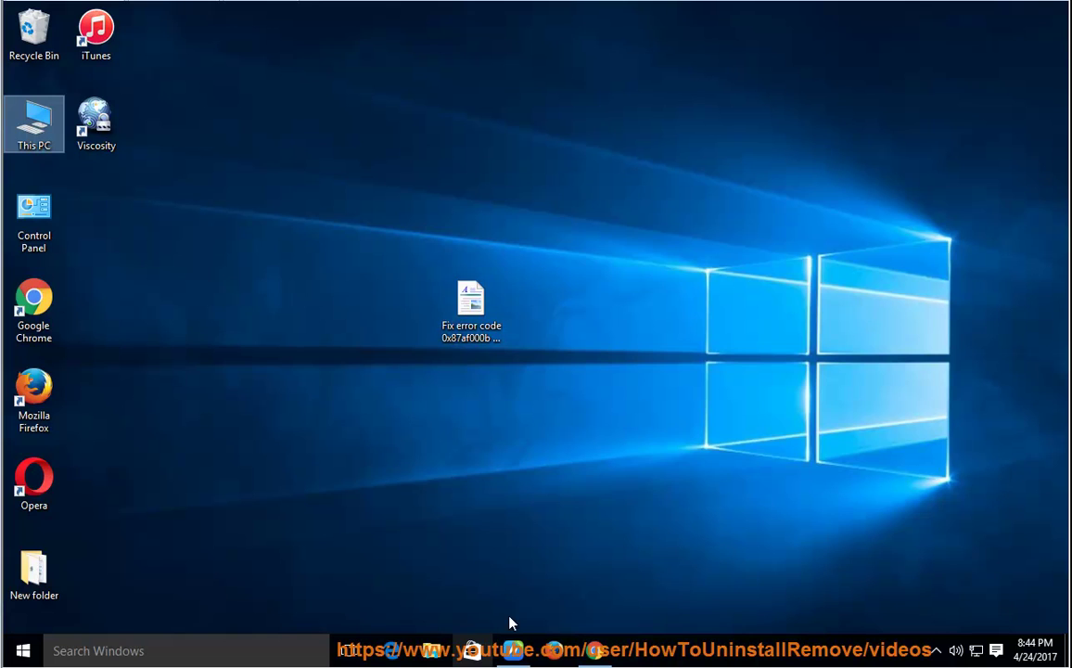
pyautogui.click(515, 652)
pyautogui.click(521, 659)
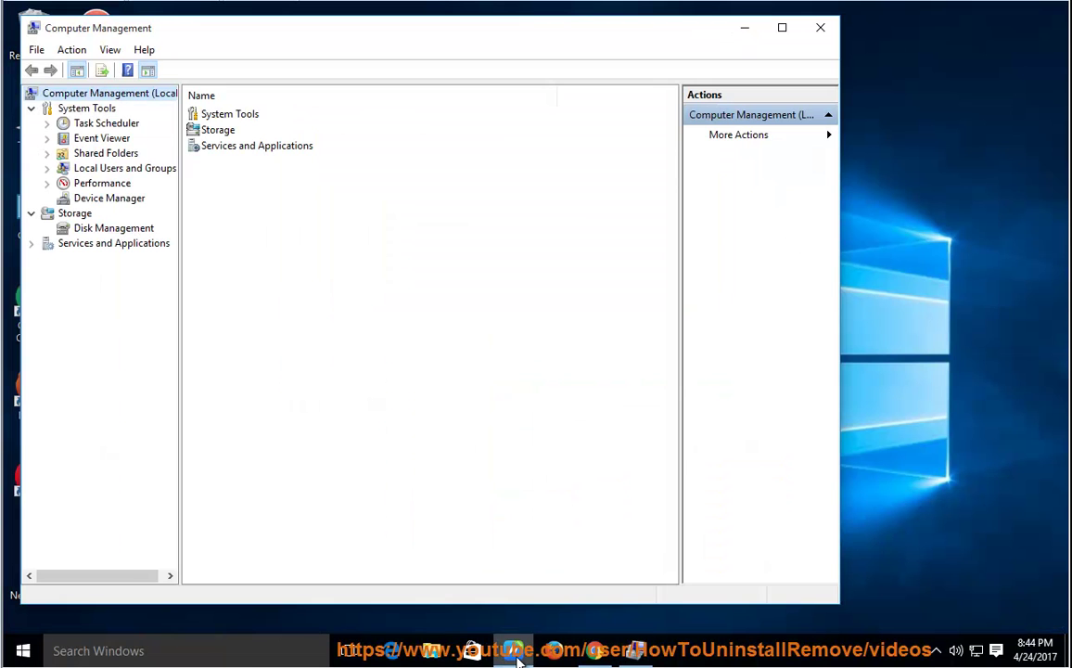
pyautogui.click(129, 202)
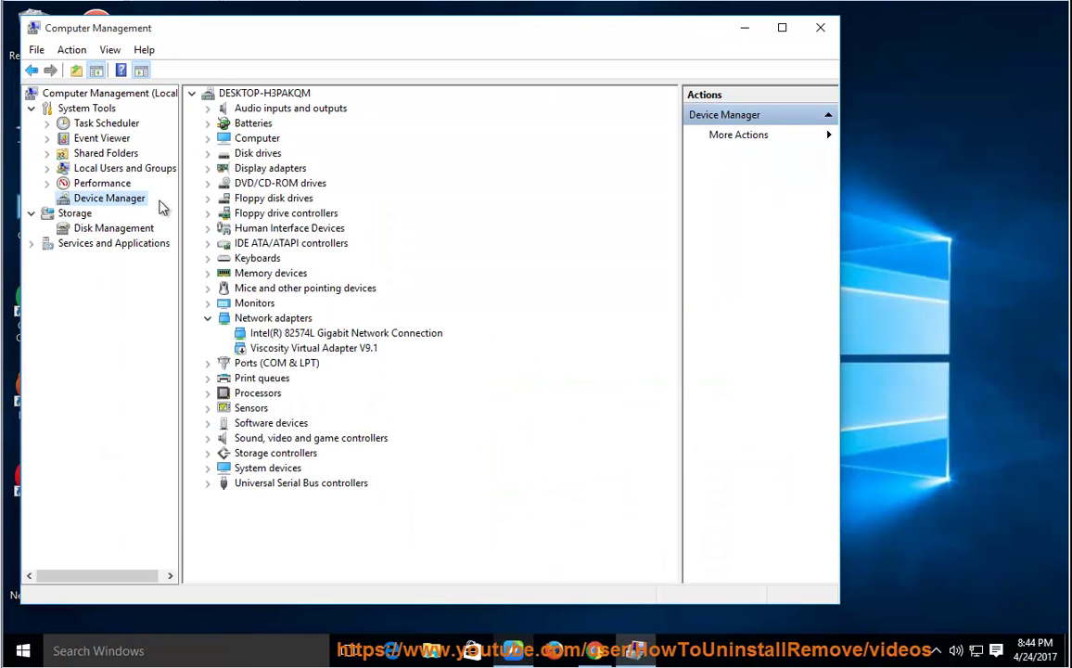
pyautogui.click(298, 349)
pyautogui.rightClick(311, 350)
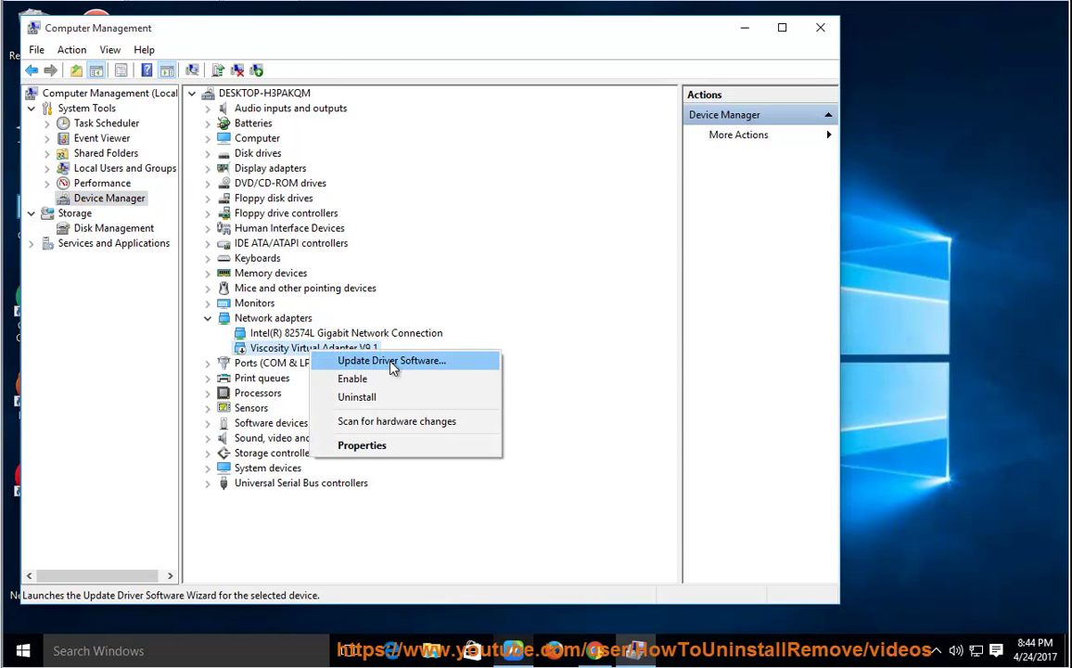
pyautogui.click(269, 392)
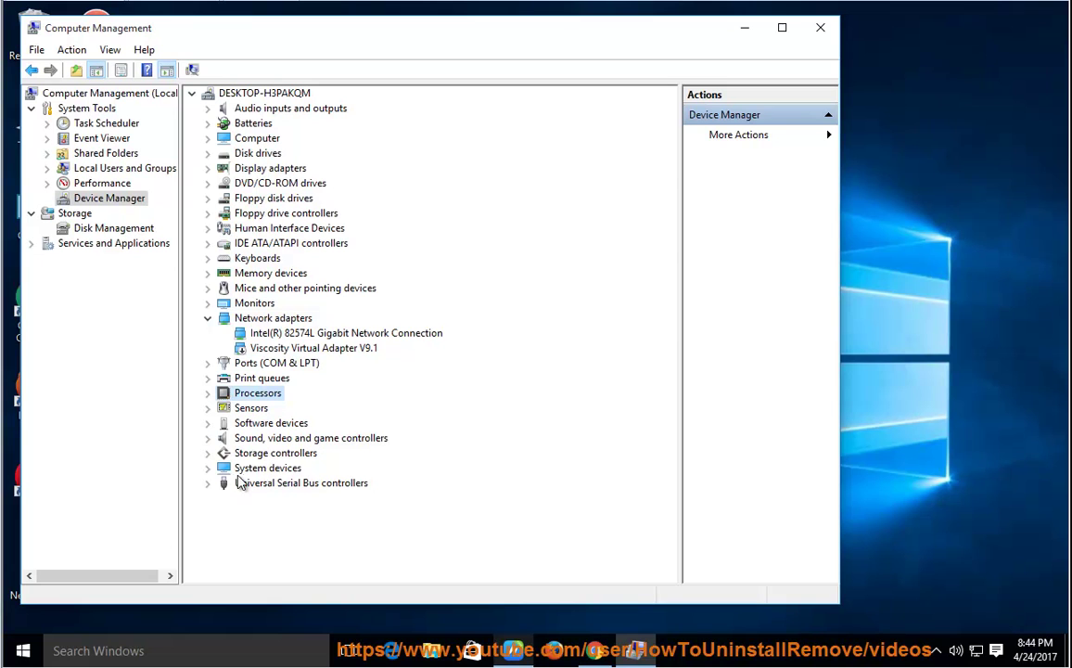
pyautogui.click(209, 439)
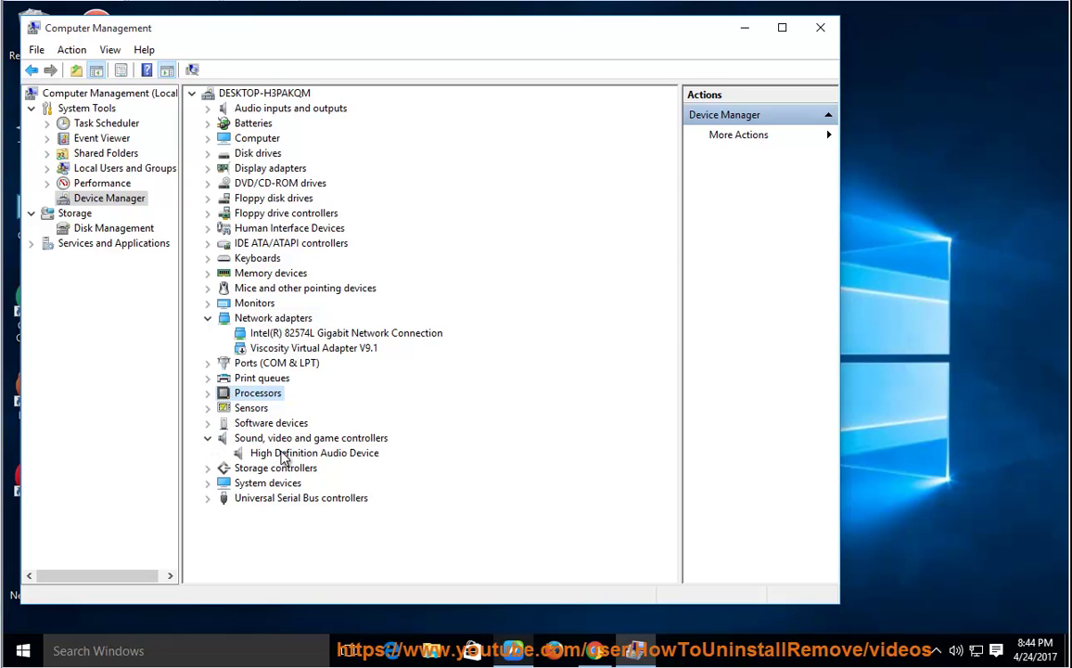
pyautogui.click(286, 454)
pyautogui.rightClick(306, 454)
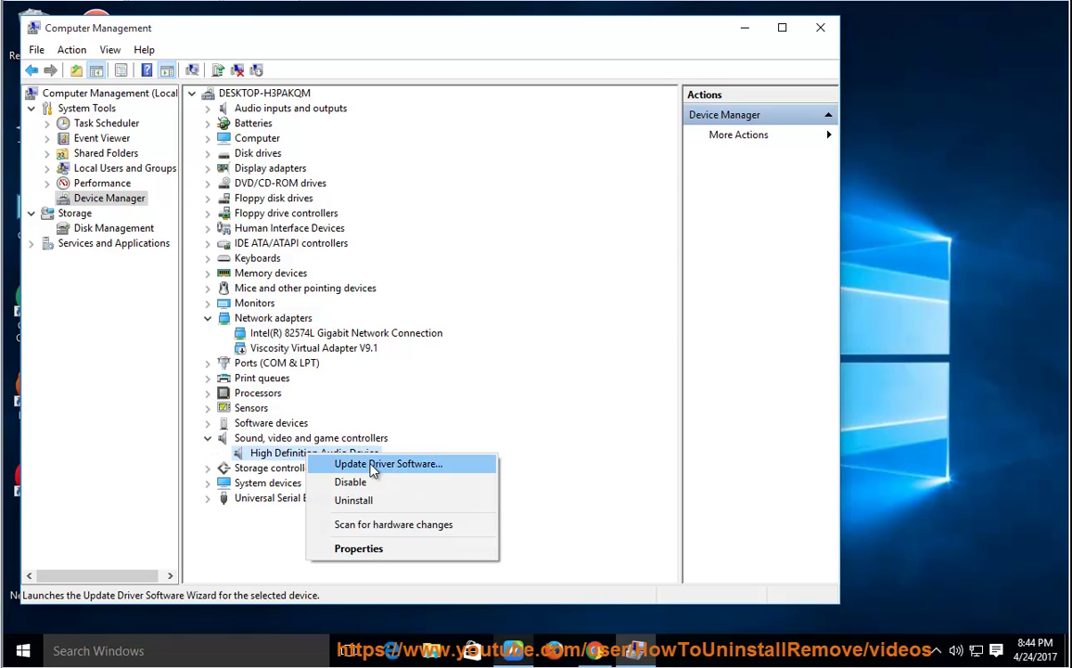
pyautogui.click(333, 399)
pyautogui.click(829, 30)
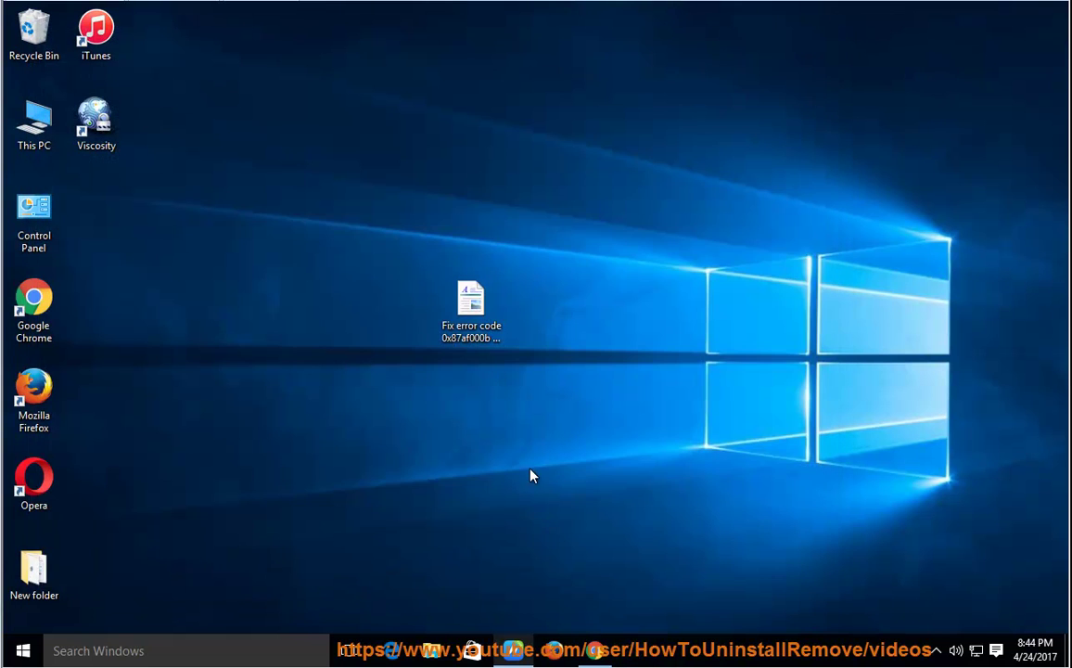
# Check the time zone in Date and time settings, keeping Pacific Time
pyautogui.click(512, 652)
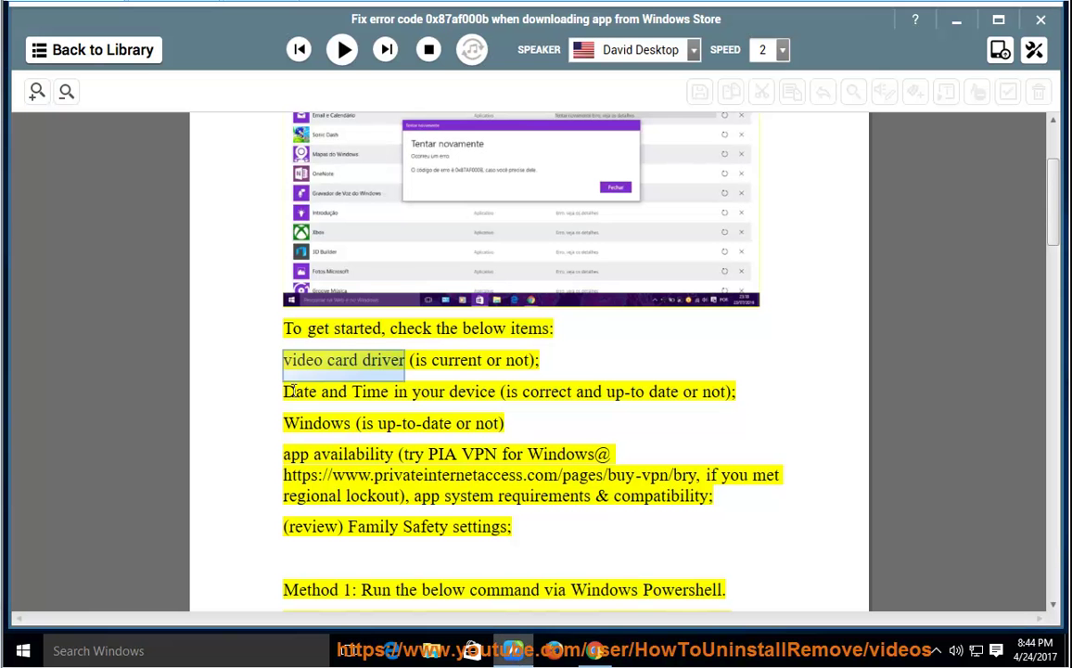
pyautogui.click(1037, 649)
pyautogui.click(852, 608)
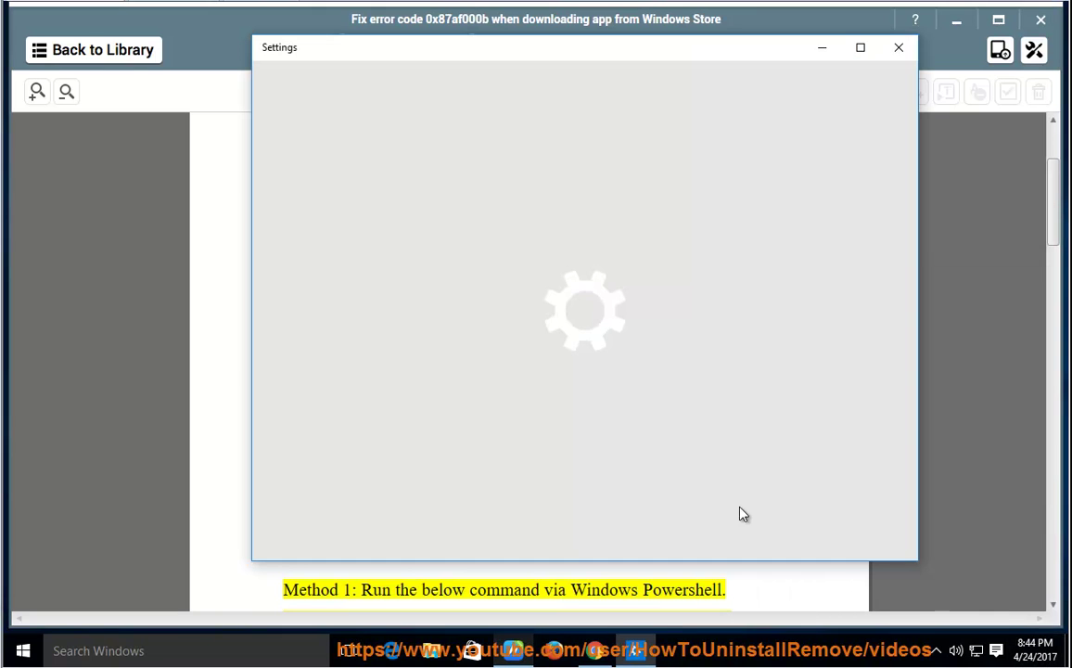
pyautogui.click(672, 369)
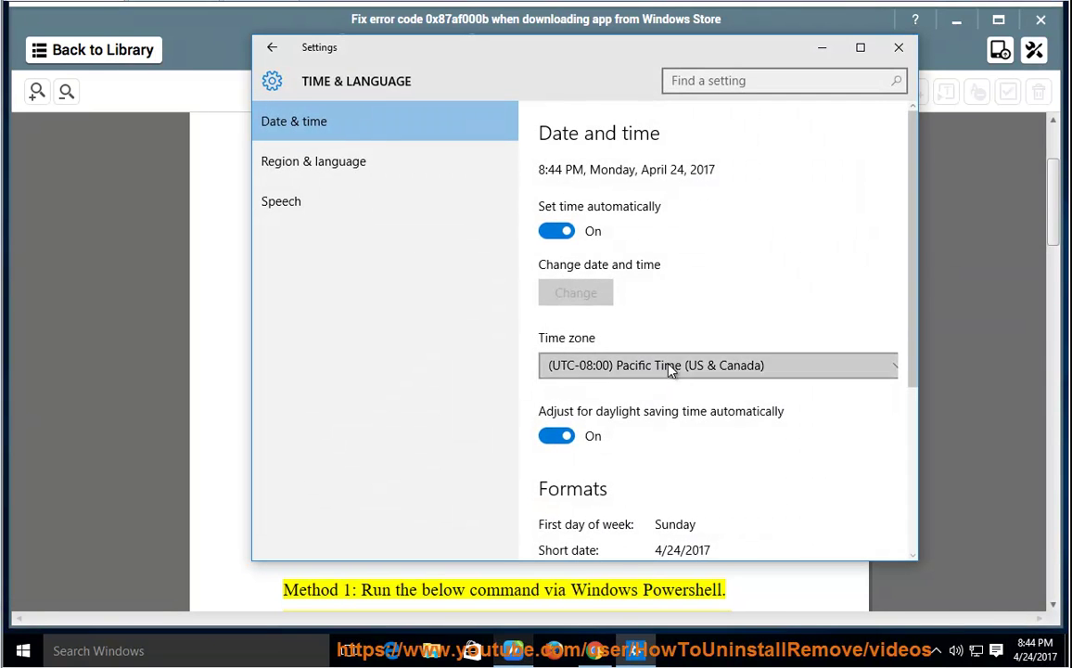
pyautogui.click(679, 550)
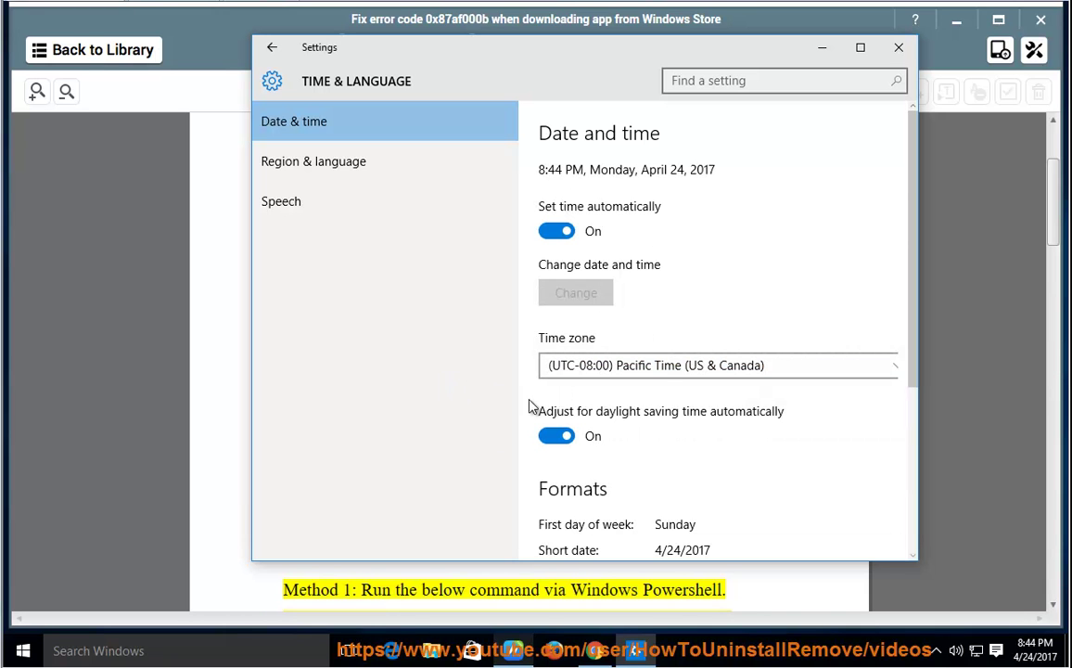
pyautogui.click(899, 47)
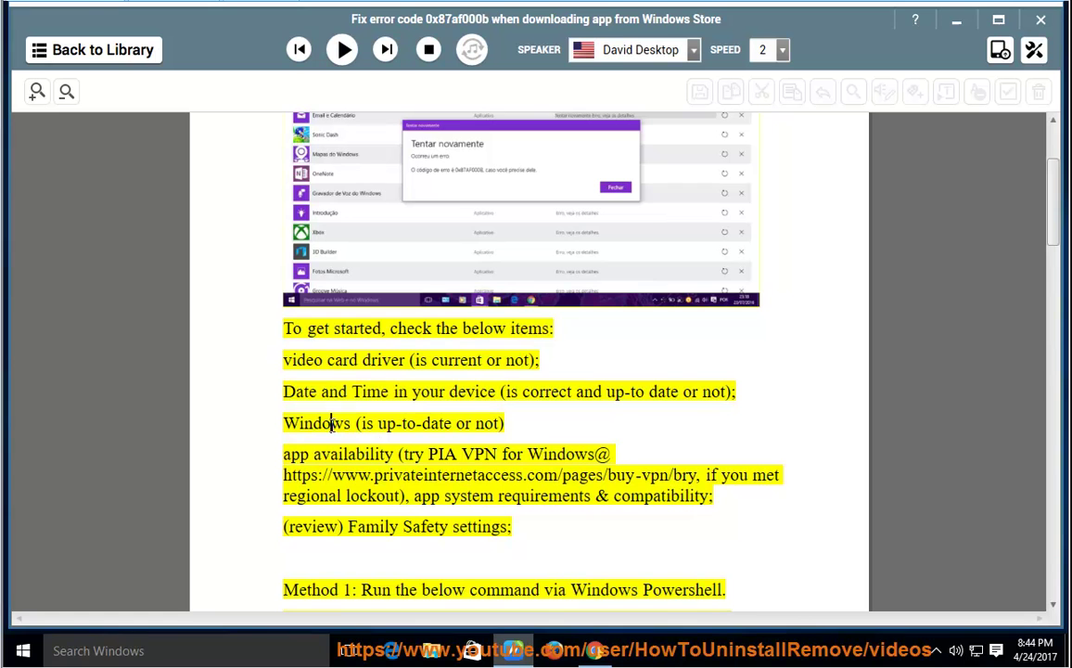
# Check the Windows Update status under Update & security, then close Settings
pyautogui.click(37, 651)
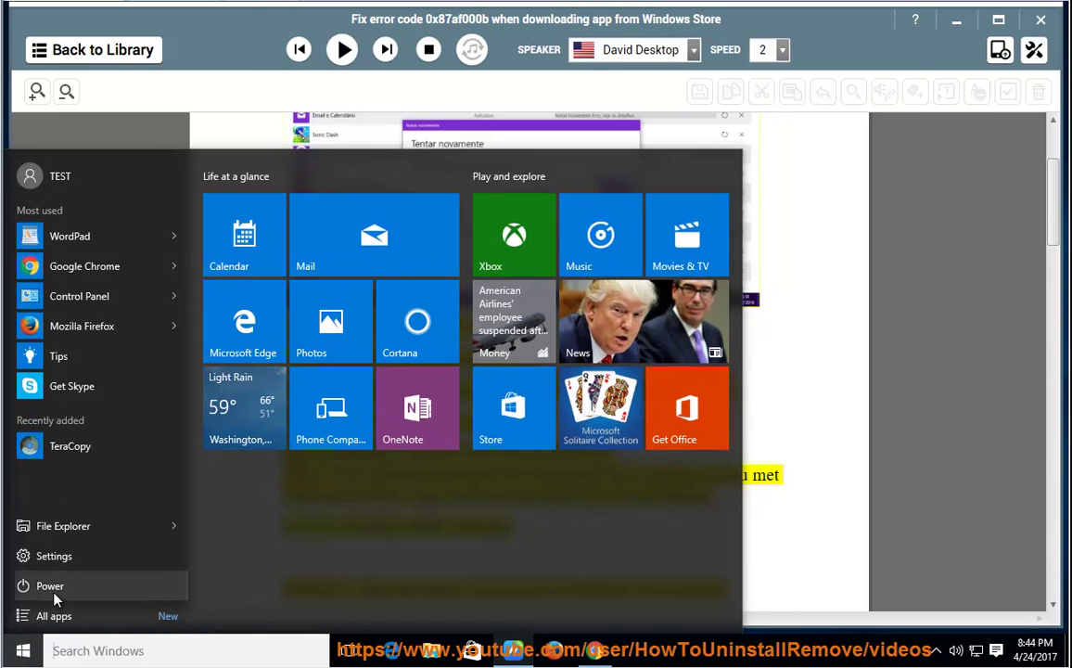
pyautogui.click(70, 562)
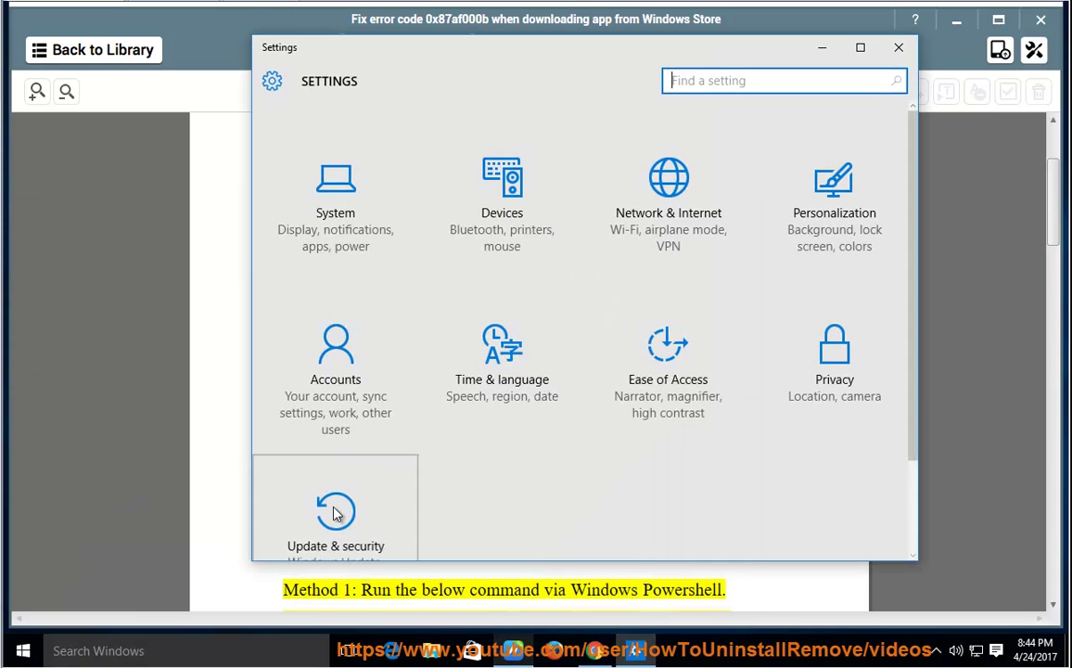
pyautogui.click(340, 505)
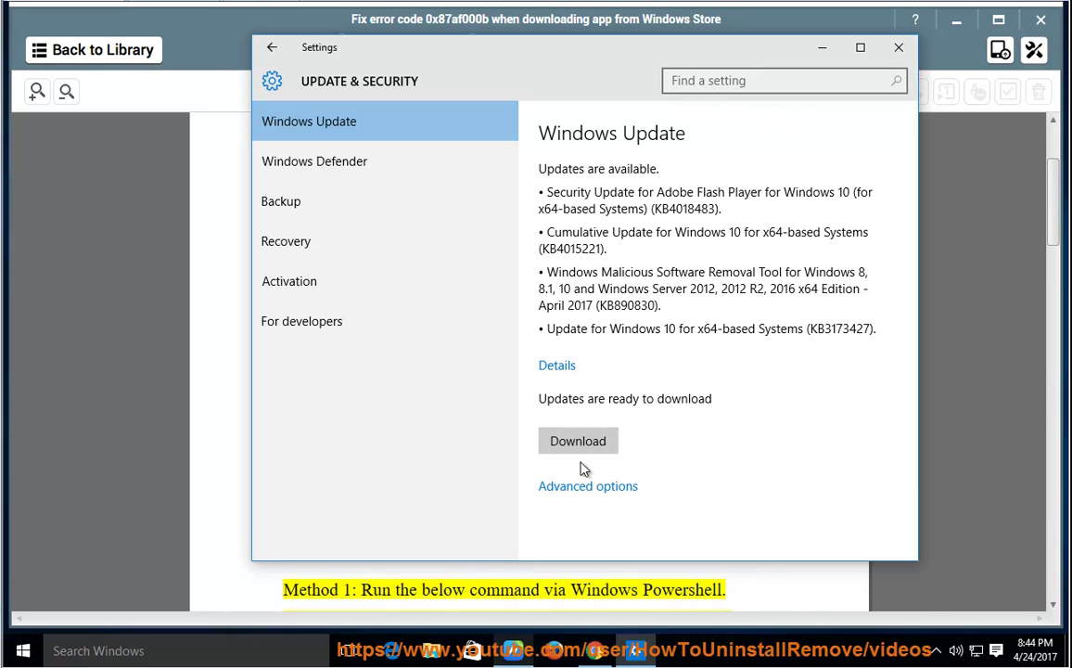
pyautogui.click(897, 46)
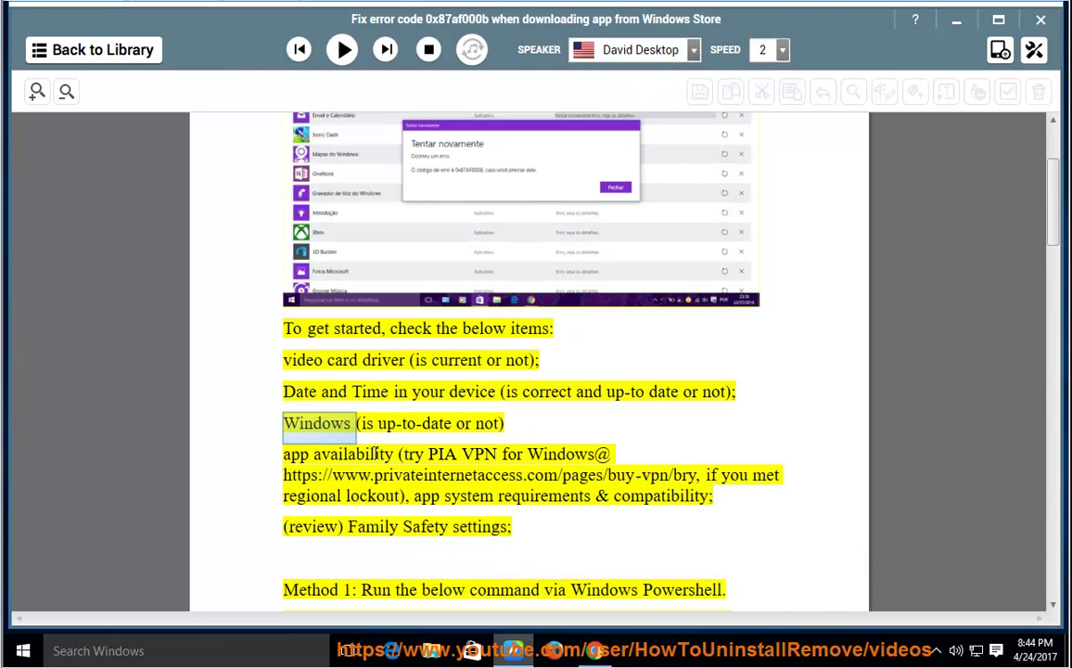
pyautogui.click(470, 652)
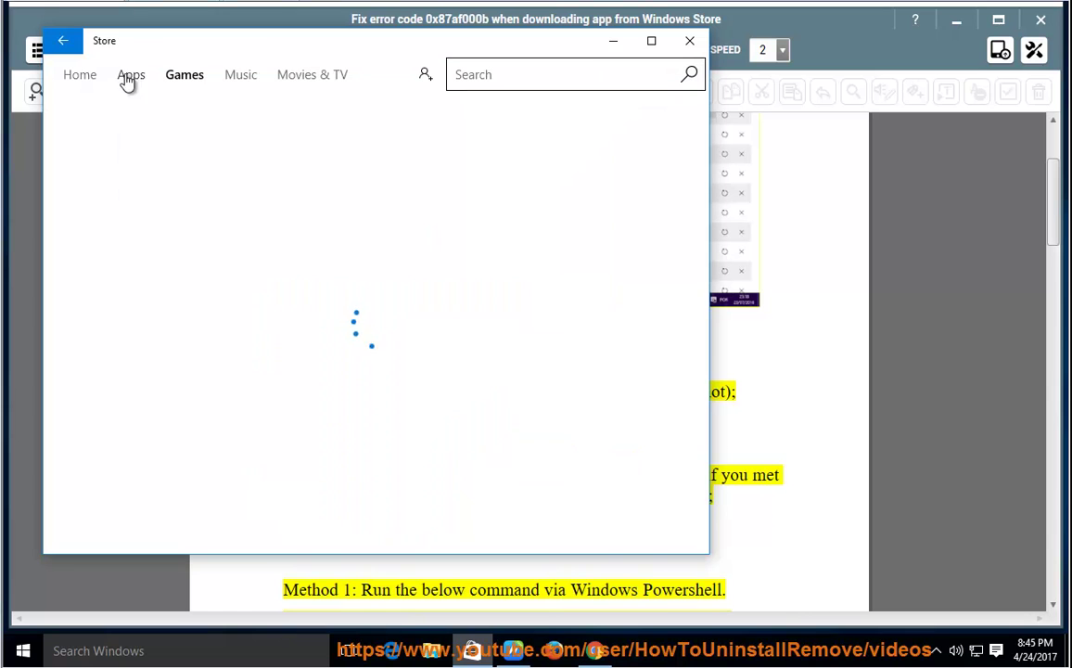
pyautogui.click(135, 79)
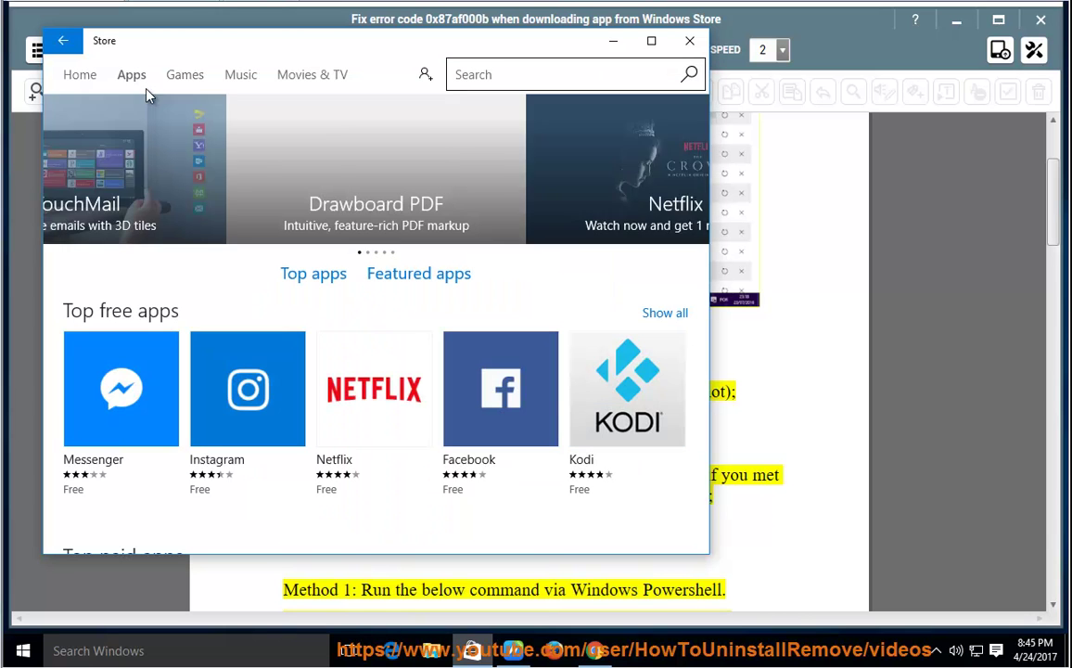
pyautogui.click(137, 420)
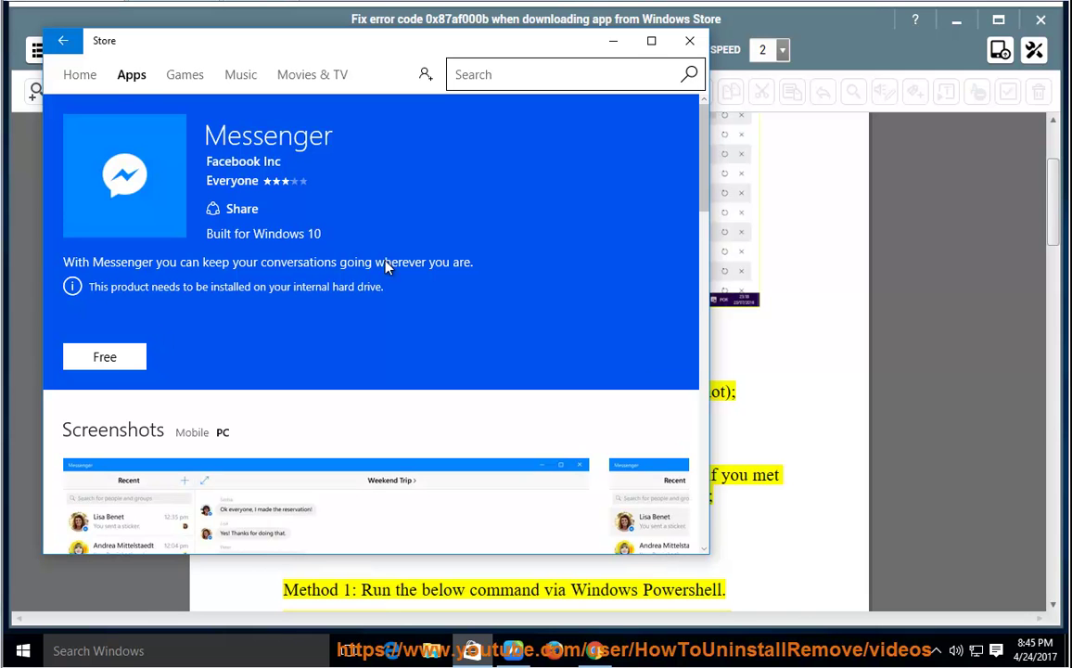
pyautogui.scroll(-6, 274, 245)
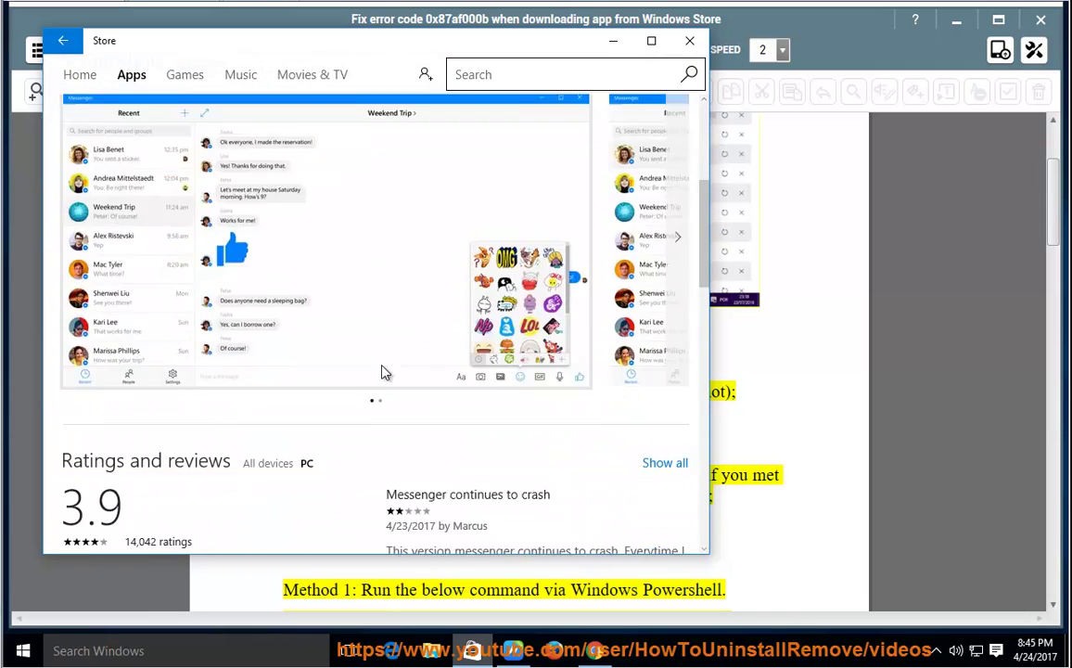
pyautogui.scroll(-6, 608, 378)
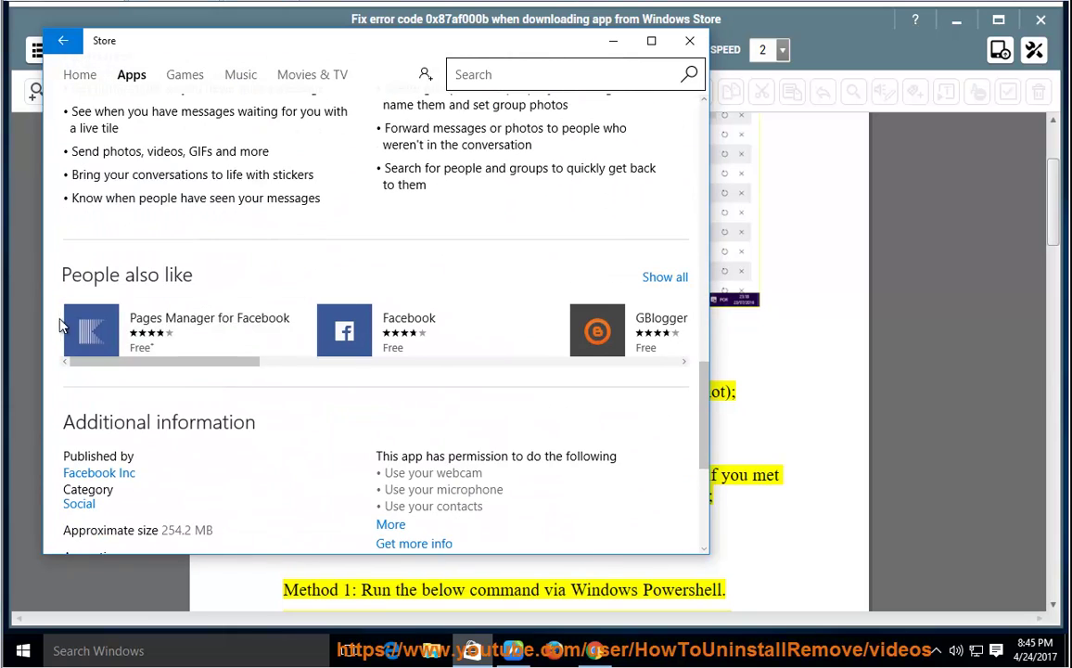
pyautogui.scroll(-3, 263, 423)
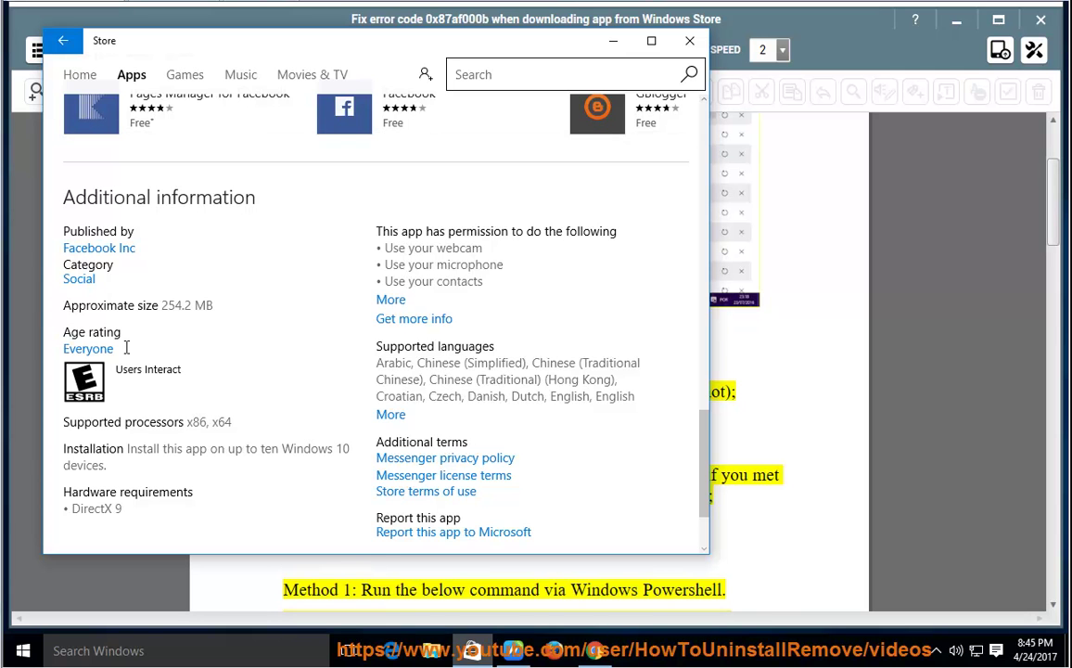
pyautogui.scroll(-2, 148, 390)
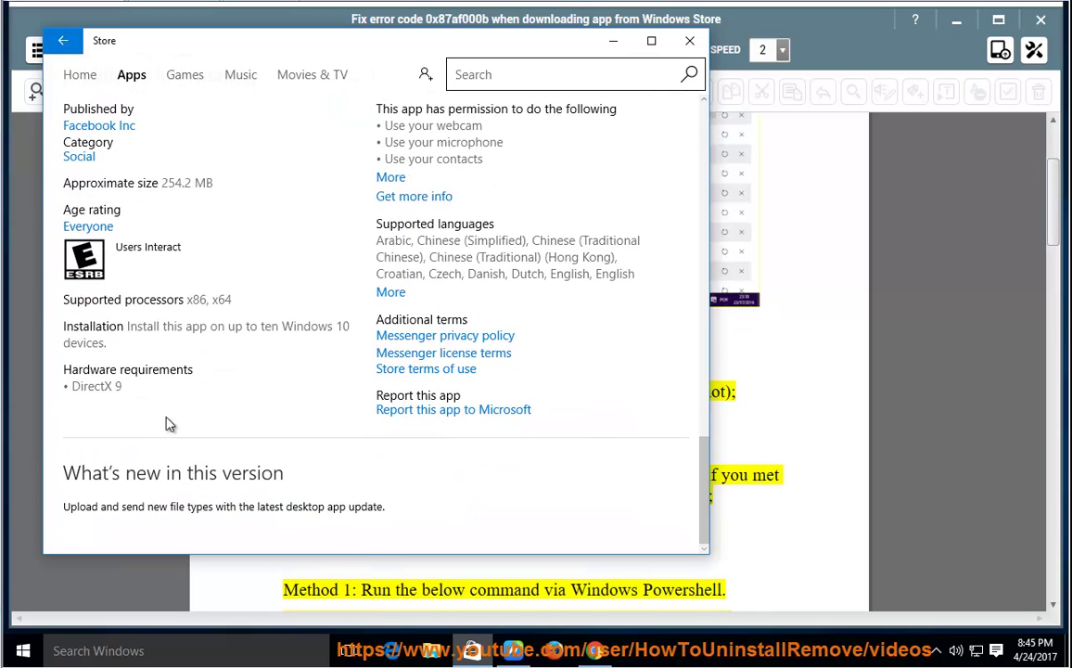
pyautogui.click(613, 41)
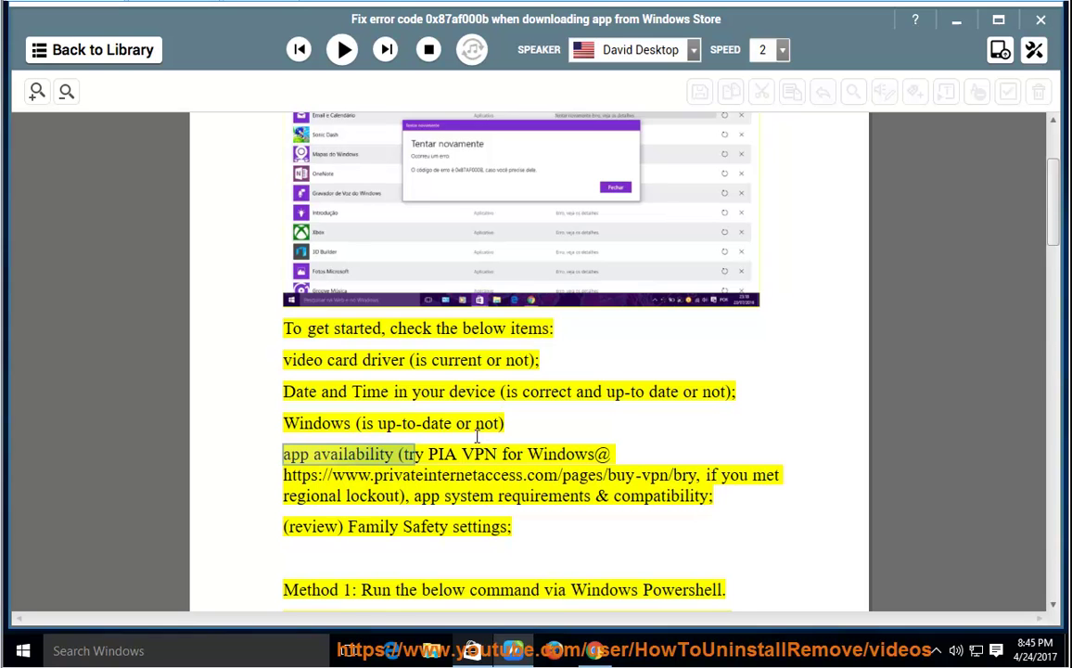
# Briefly resume the read-aloud, pause it, and copy the word 'Powershell' from the guide
pyautogui.click(345, 51)
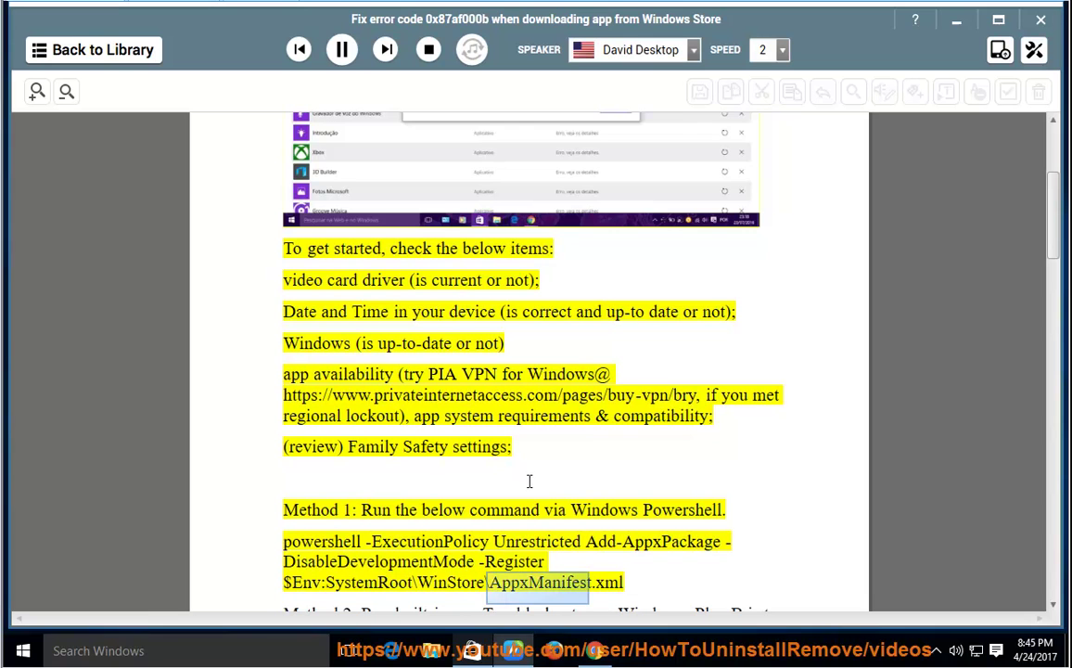
pyautogui.click(341, 51)
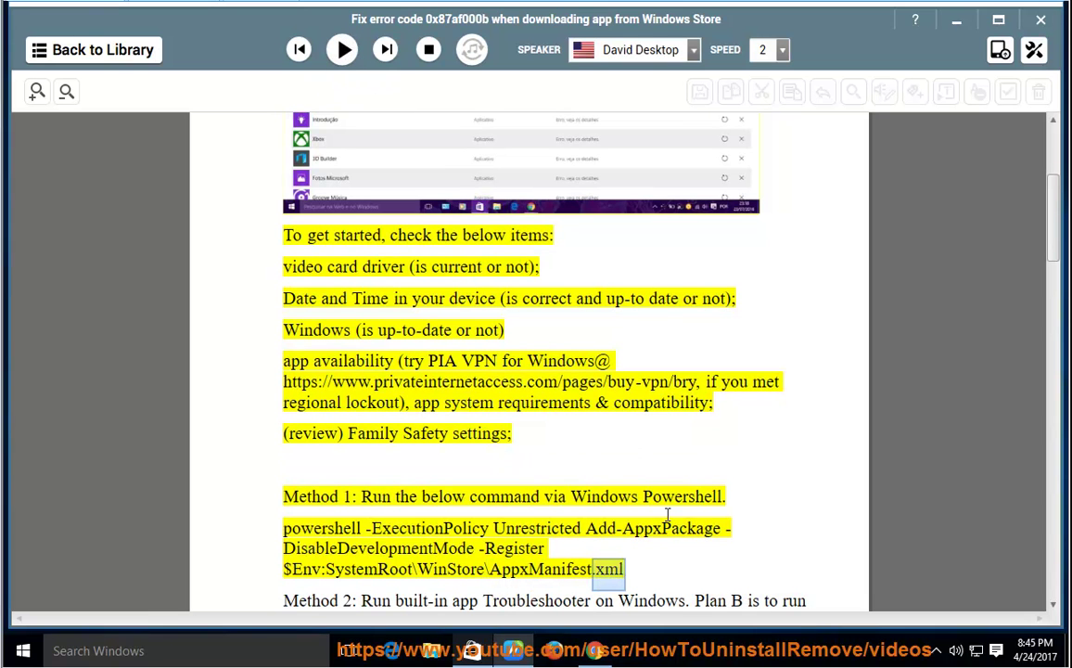
pyautogui.doubleClick(708, 498)
pyautogui.rightClick(705, 498)
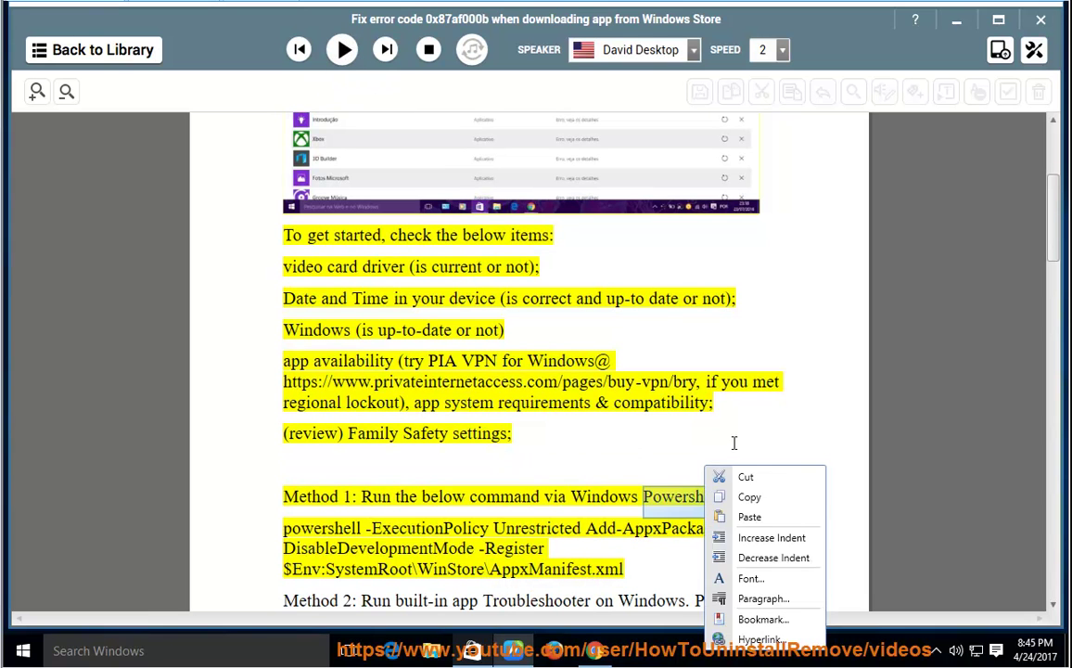
pyautogui.click(747, 495)
# Paste 'Powershell' into Windows search and run Windows PowerShell as administrator
pyautogui.click(272, 649)
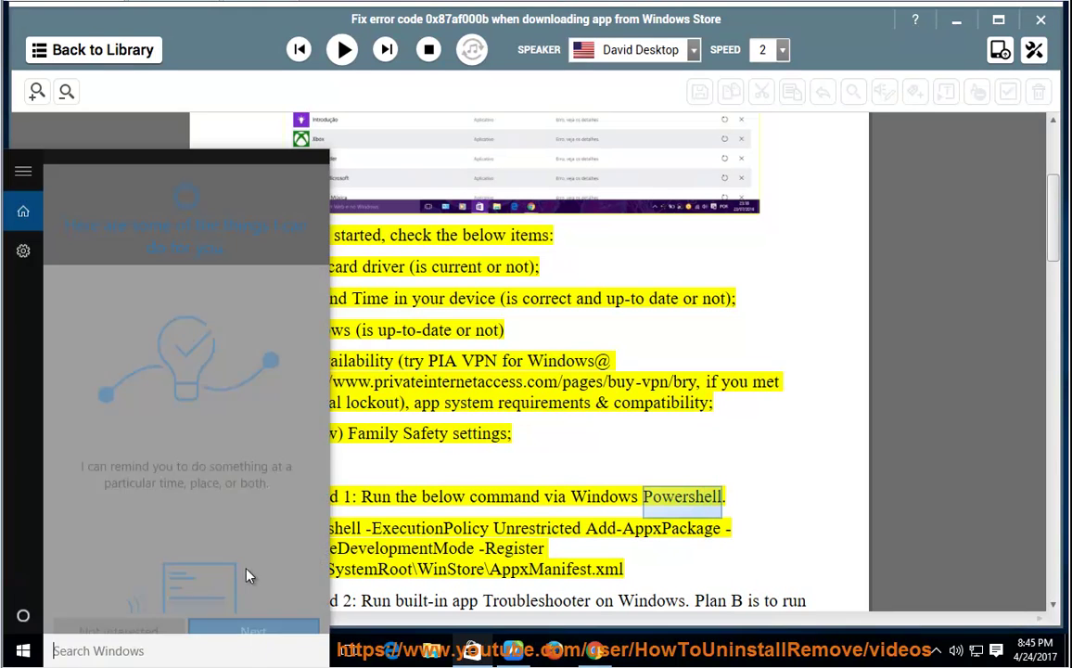
pyautogui.rightClick(118, 649)
pyautogui.click(113, 623)
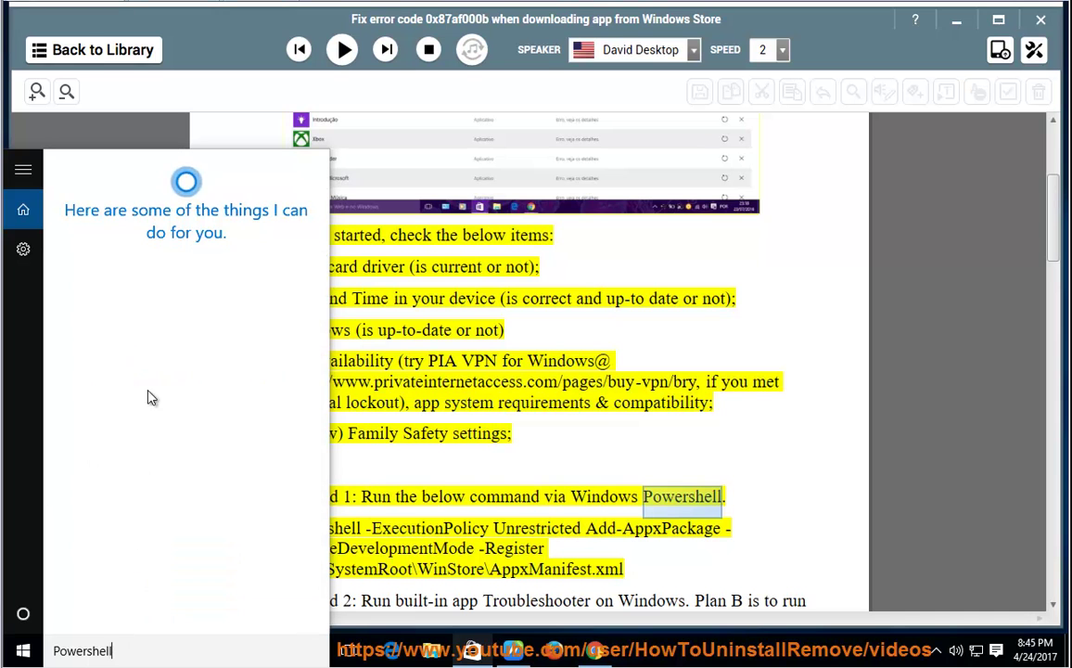
pyautogui.rightClick(204, 242)
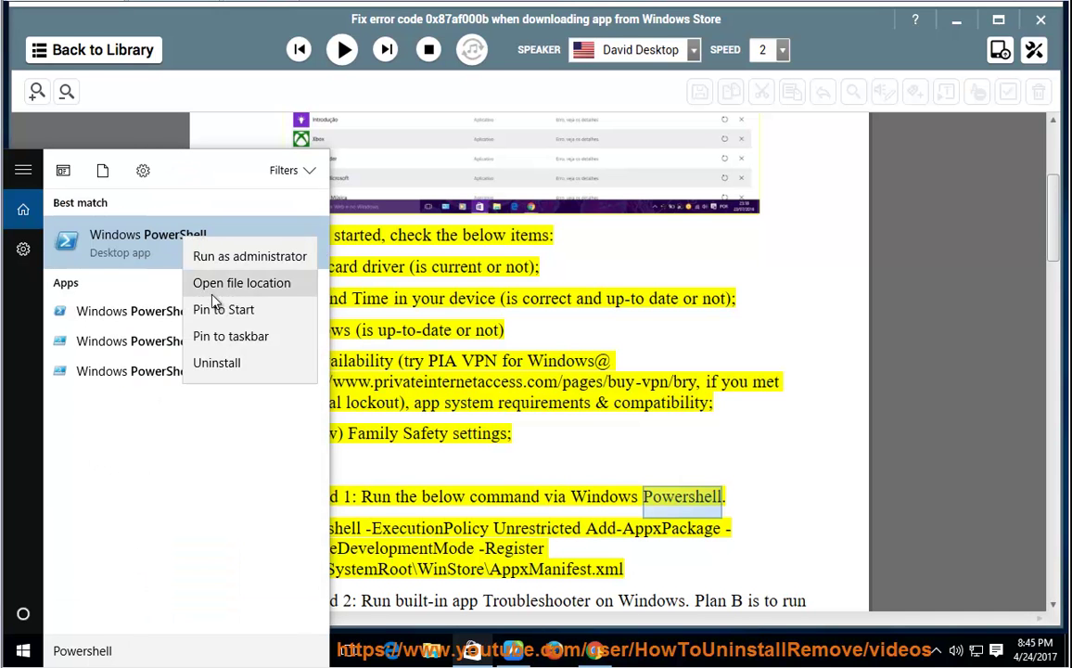
pyautogui.click(228, 231)
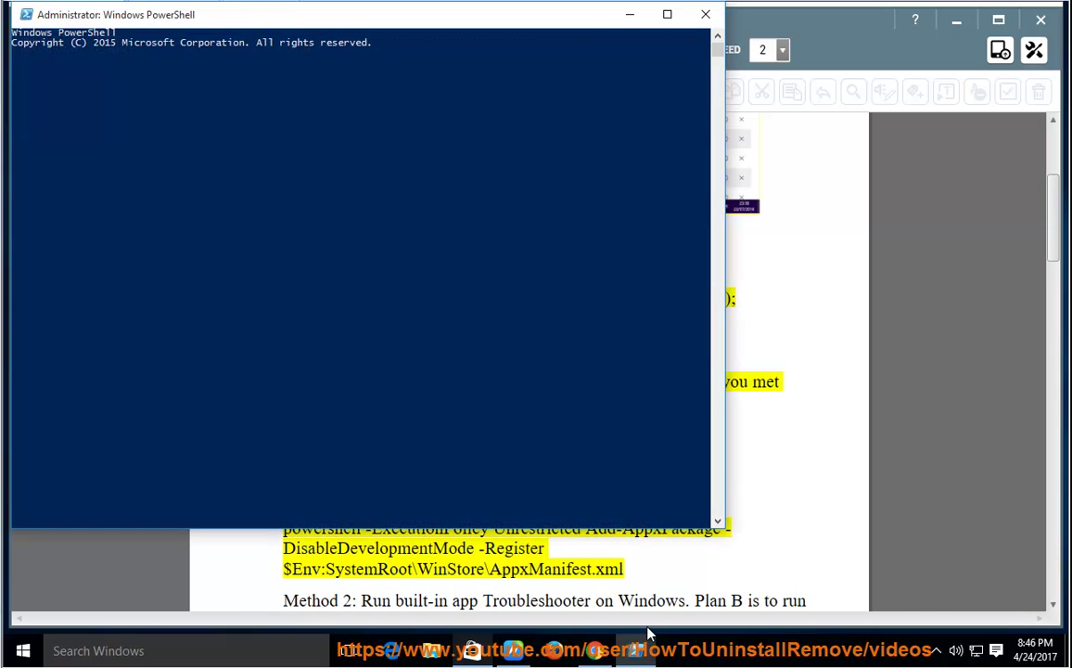
# Copy the guide's three-line Add-AppxPackage re-register command
pyautogui.click(626, 568)
pyautogui.moveTo(626, 569); pyautogui.dragTo(278, 530)
pyautogui.rightClick(335, 538)
pyautogui.click(391, 399)
# Paste and run the command in PowerShell, then minimise it and resume the read-aloud
pyautogui.click(635, 649)
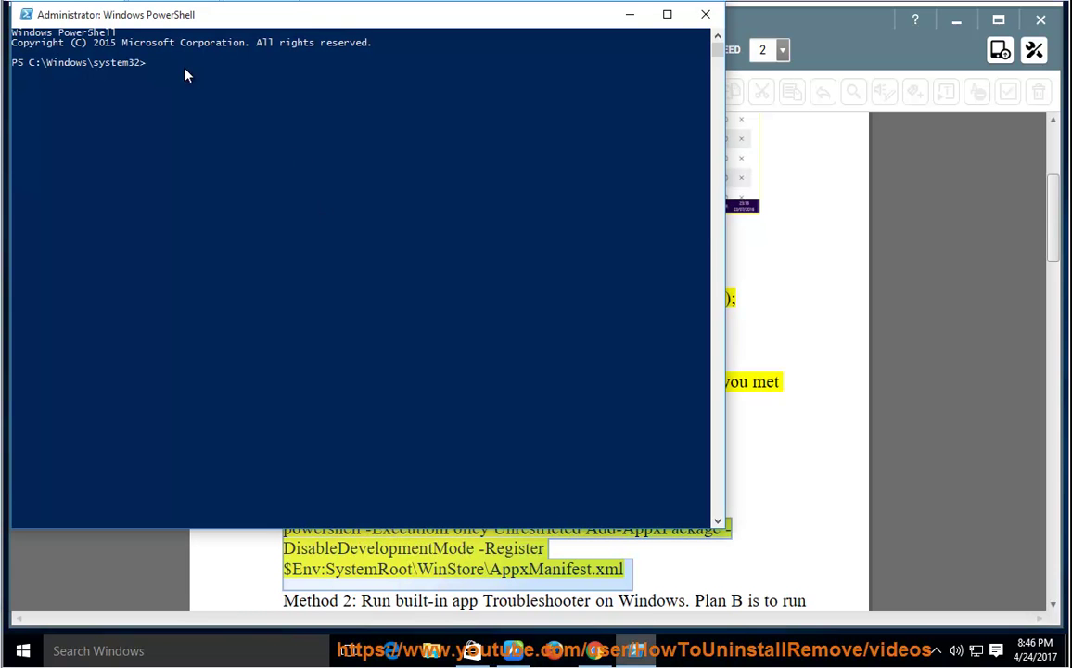
pyautogui.rightClick(147, 59)
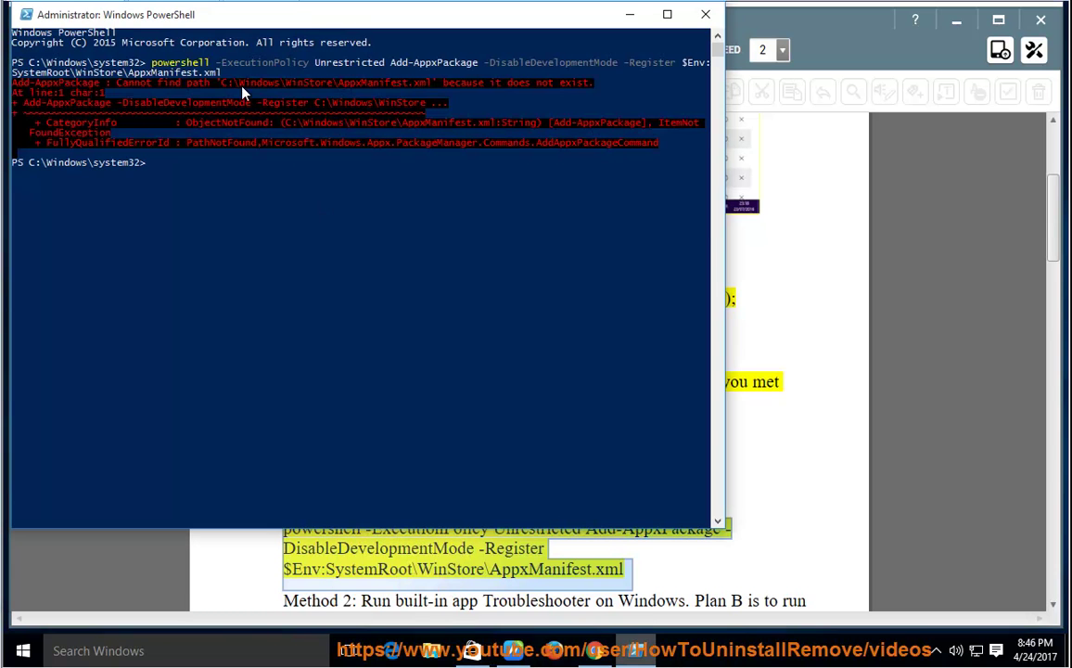
pyautogui.click(628, 15)
pyautogui.click(341, 49)
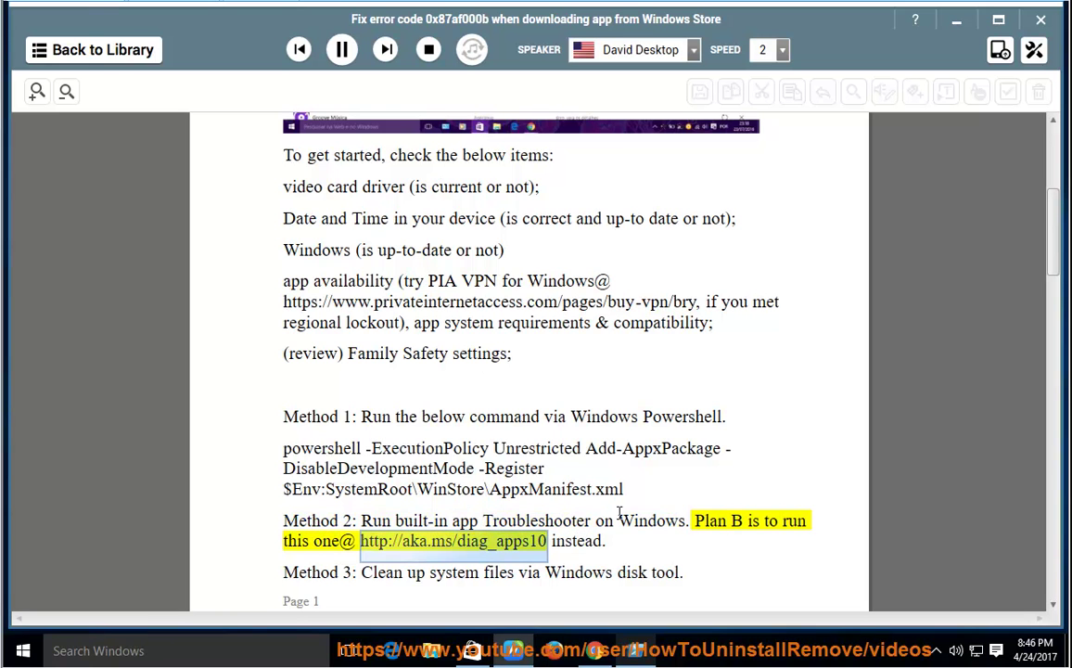
# Pause reading, search 'trou' and launch the Windows Store Apps troubleshooter from the full list
pyautogui.click(343, 51)
pyautogui.click(249, 650)
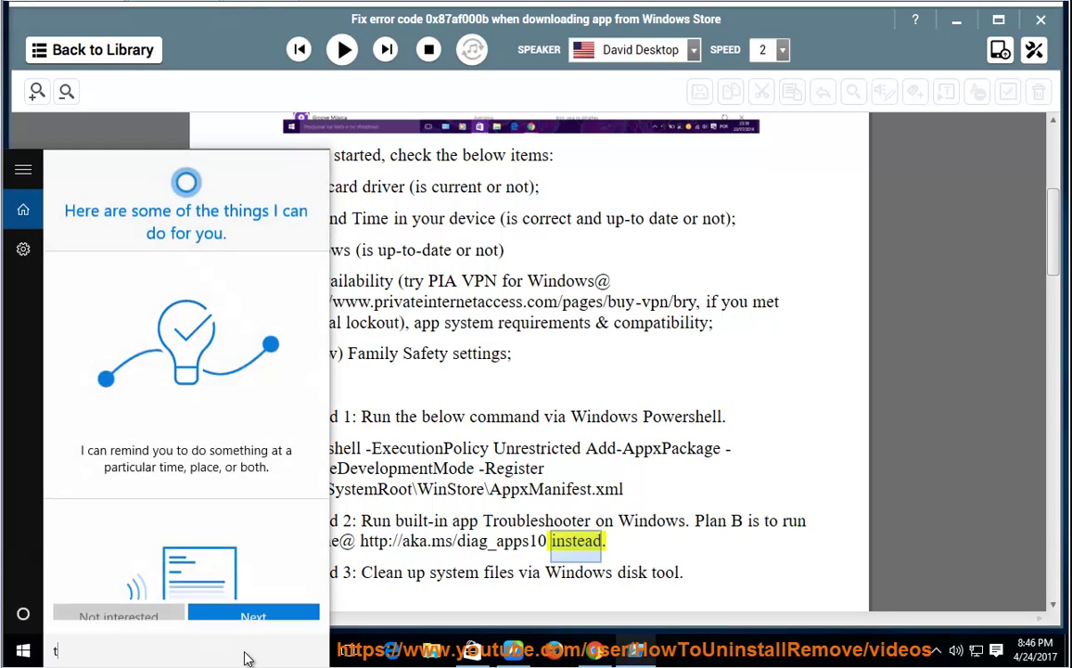
pyautogui.write('trou')
pyautogui.click(153, 220)
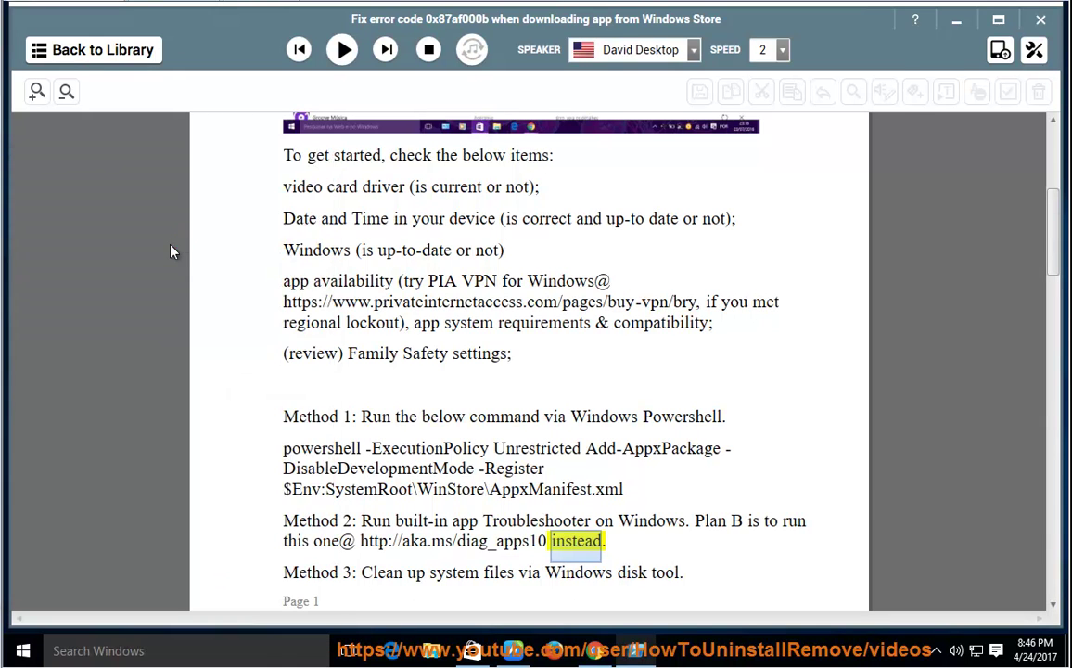
pyautogui.click(295, 105)
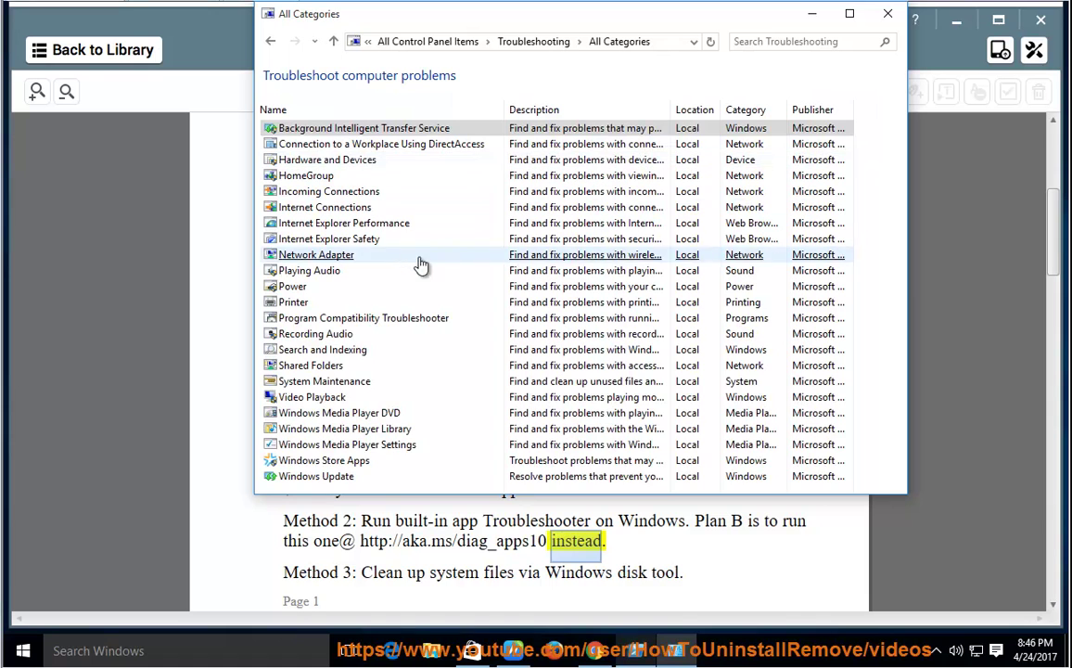
pyautogui.click(333, 466)
pyautogui.doubleClick(334, 467)
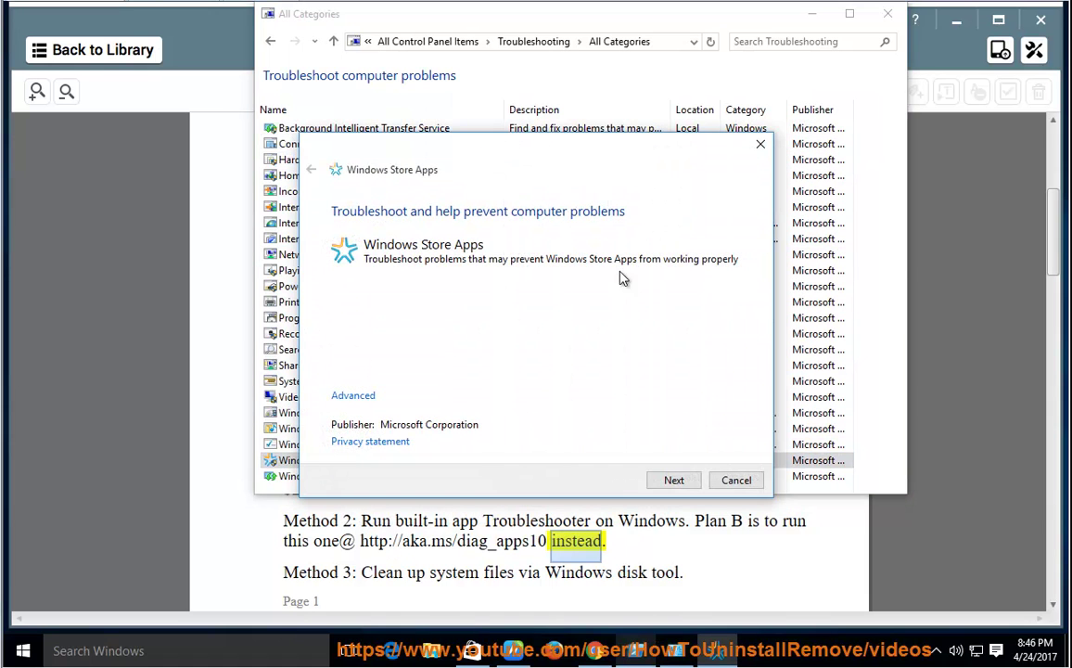
# Cancel the troubleshooter, close its window, minimise the reader and open This PC
pyautogui.click(736, 481)
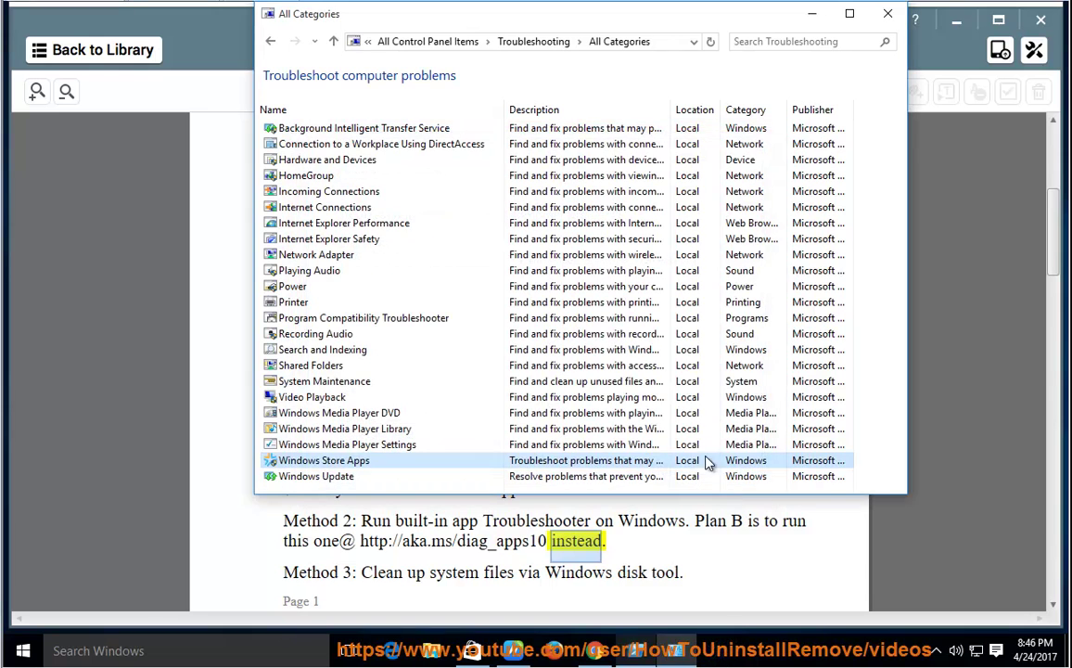
pyautogui.click(887, 15)
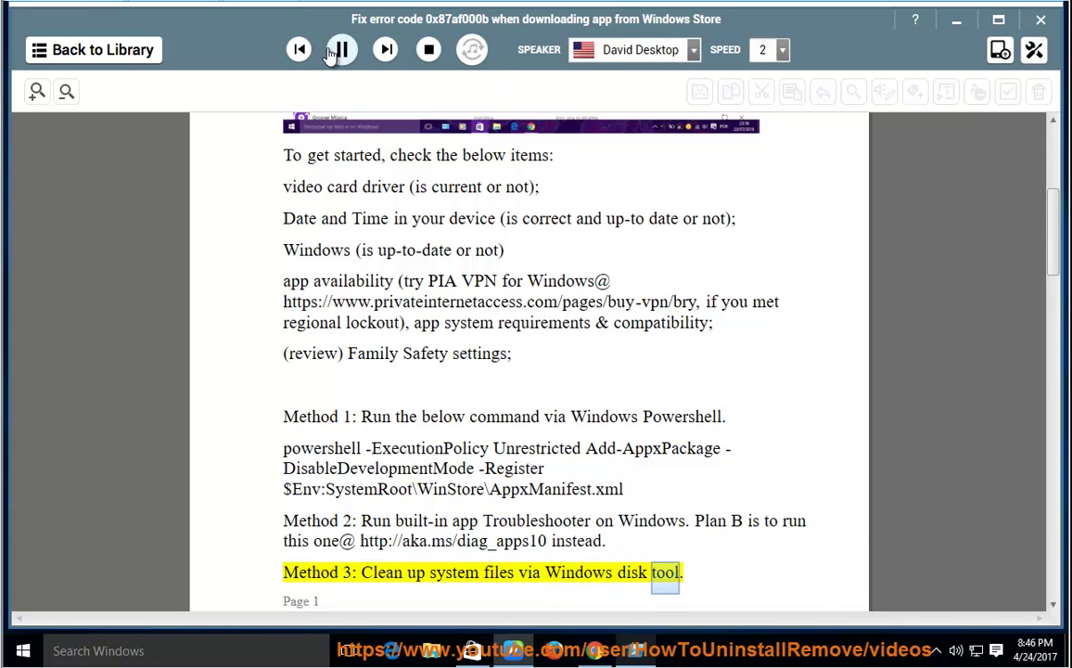
pyautogui.click(956, 22)
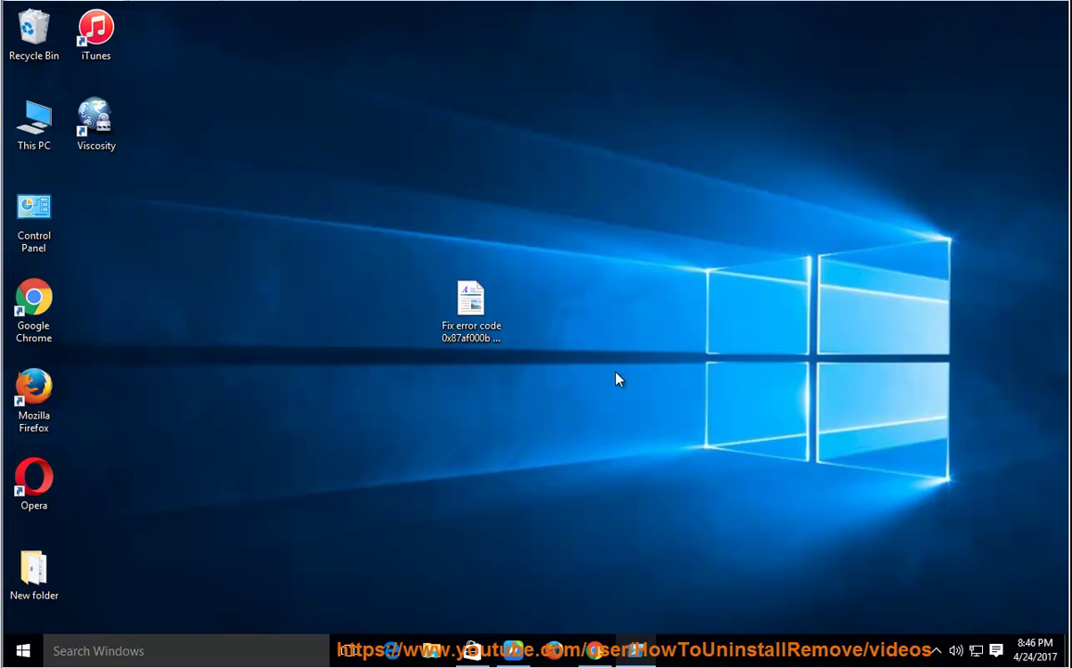
pyautogui.doubleClick(35, 125)
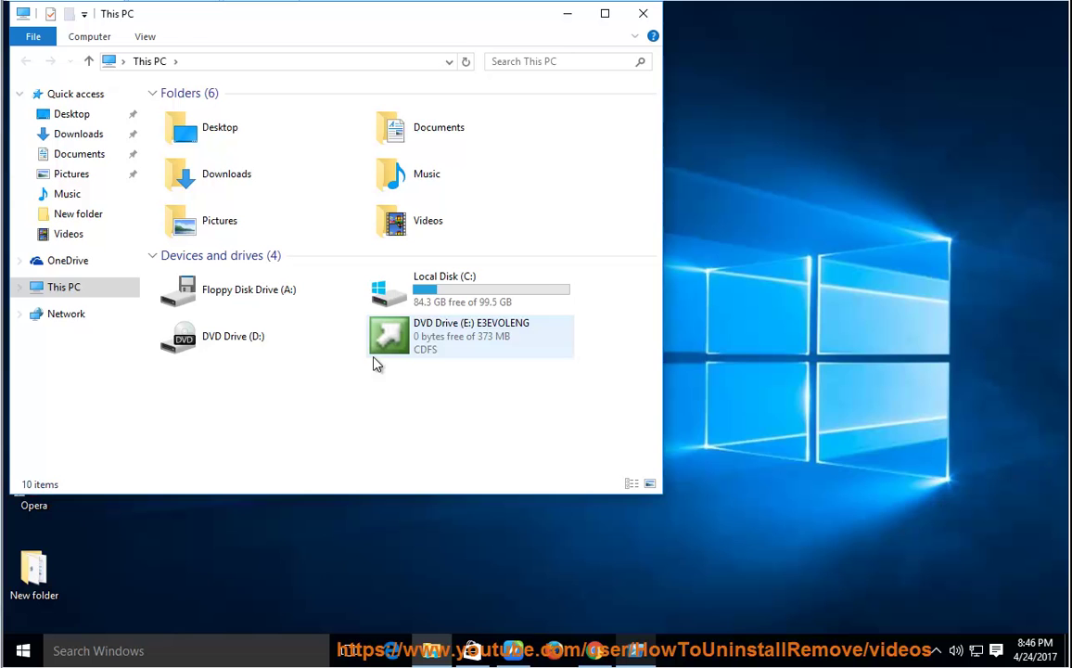
# Start Disk Cleanup from the Local Disk (C:) Properties
pyautogui.click(405, 291)
pyautogui.rightClick(406, 294)
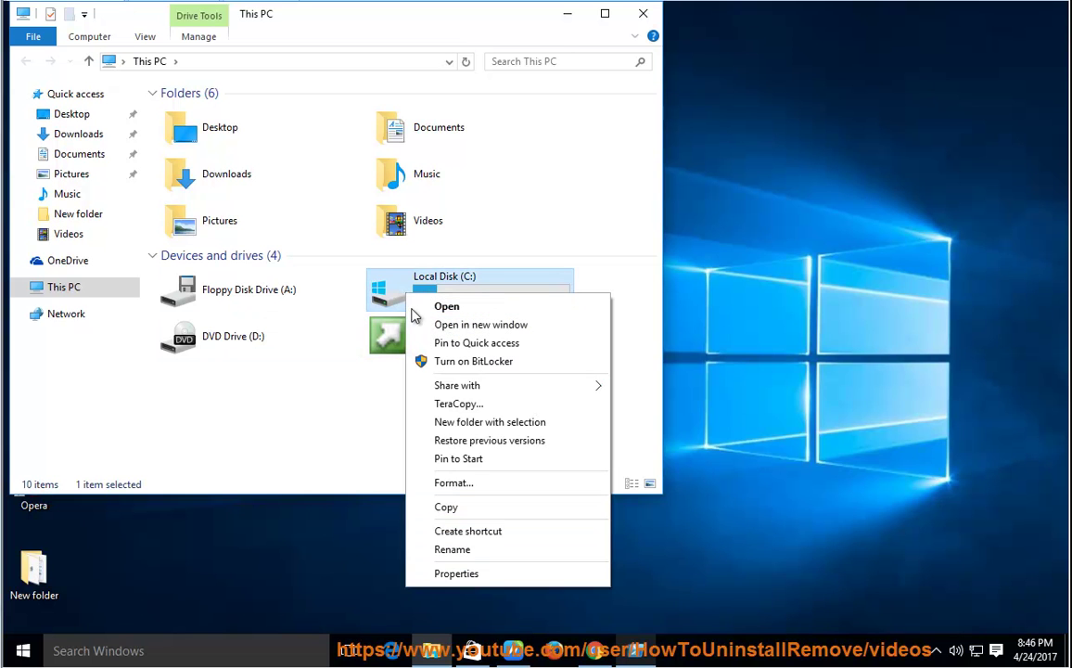
pyautogui.click(440, 573)
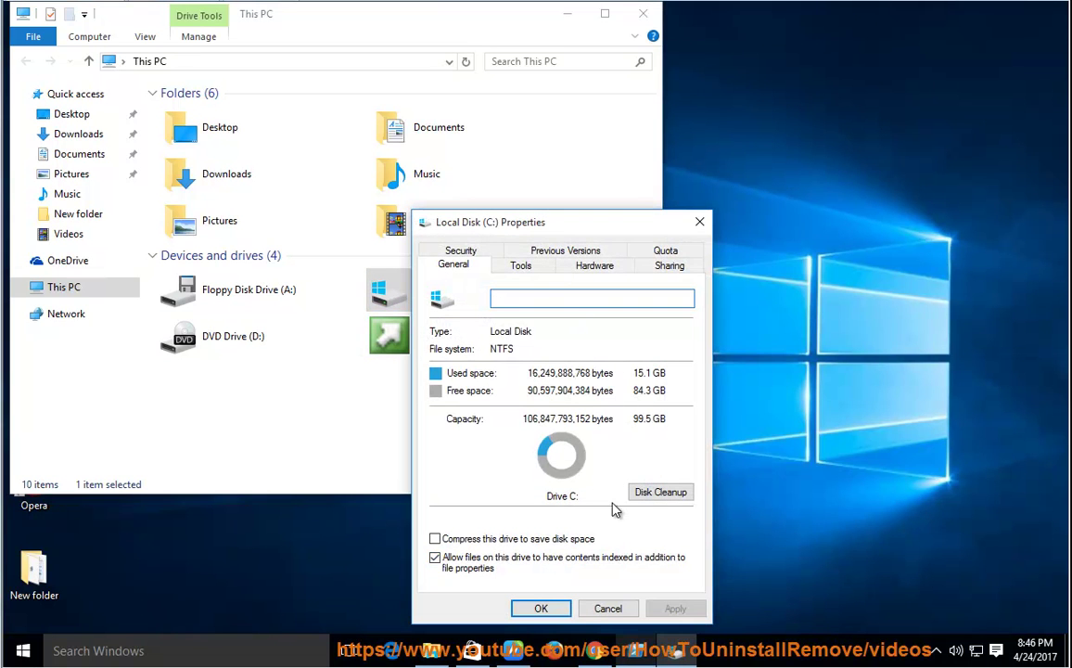
pyautogui.click(661, 491)
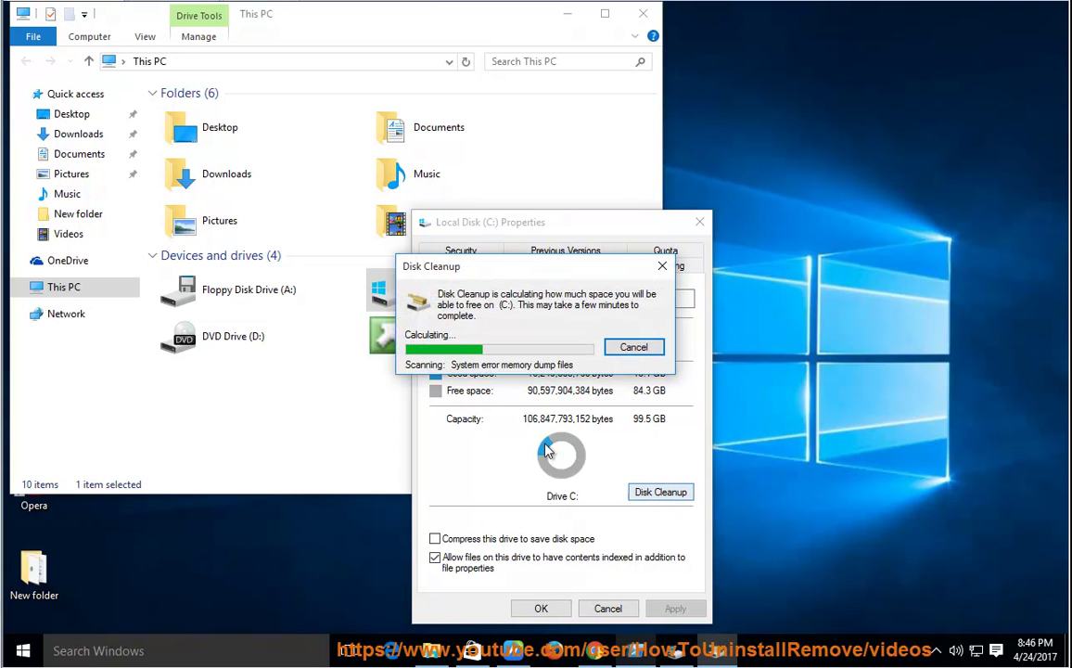
pyautogui.click(520, 265)
pyautogui.moveTo(348, 153); pyautogui.dragTo(958, 28)
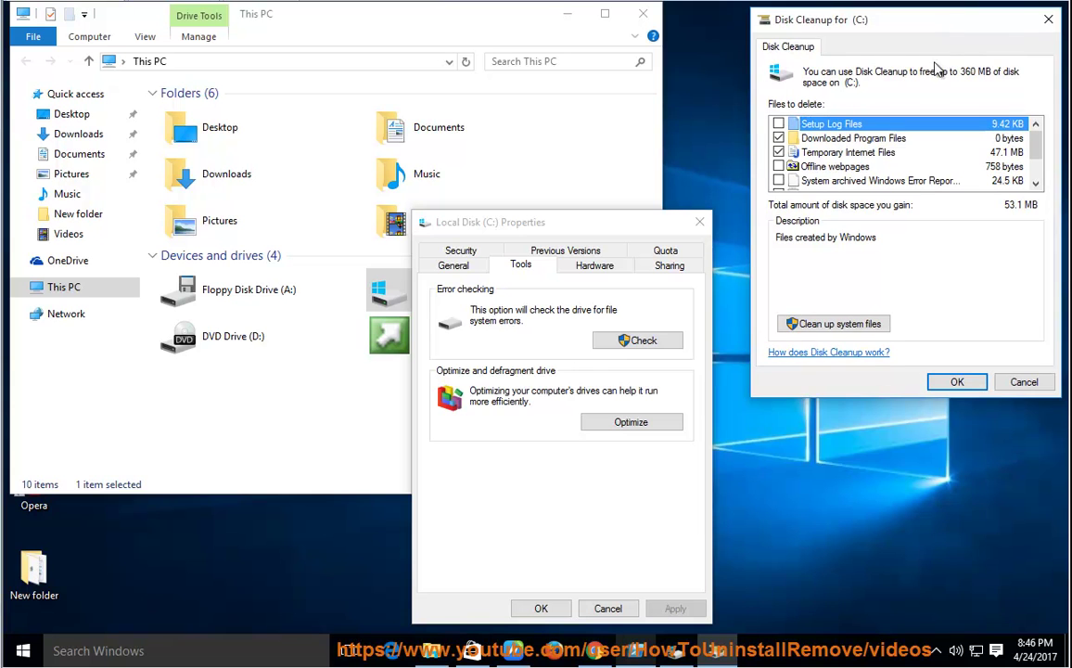
# Rescan C: including system files and review the Temporary files category
pyautogui.click(855, 331)
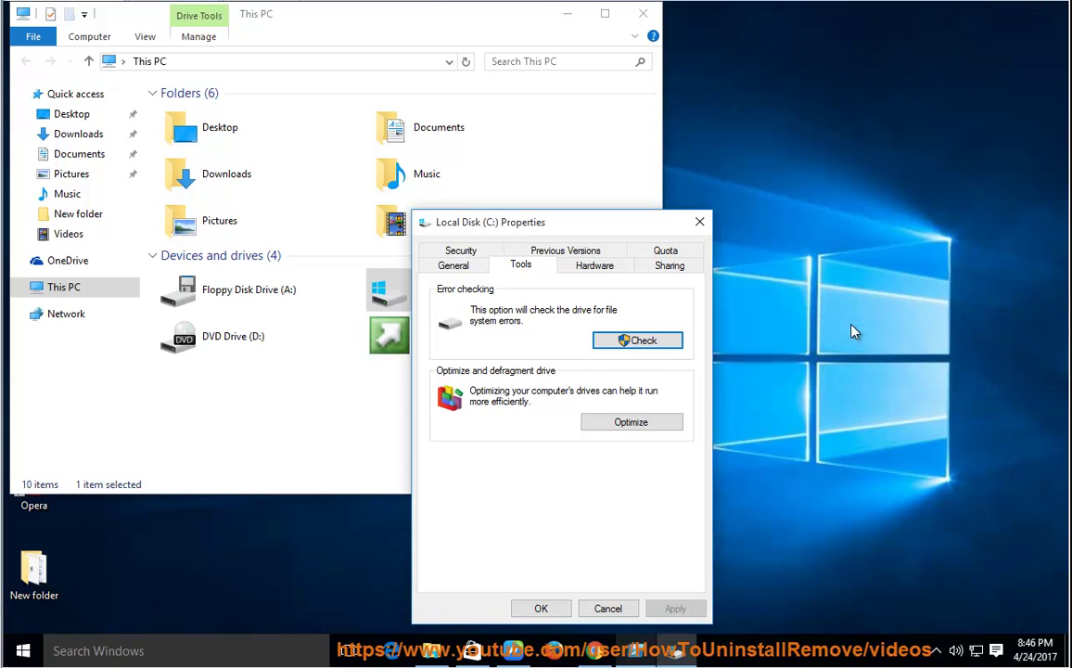
pyautogui.moveTo(557, 266); pyautogui.dragTo(886, 114)
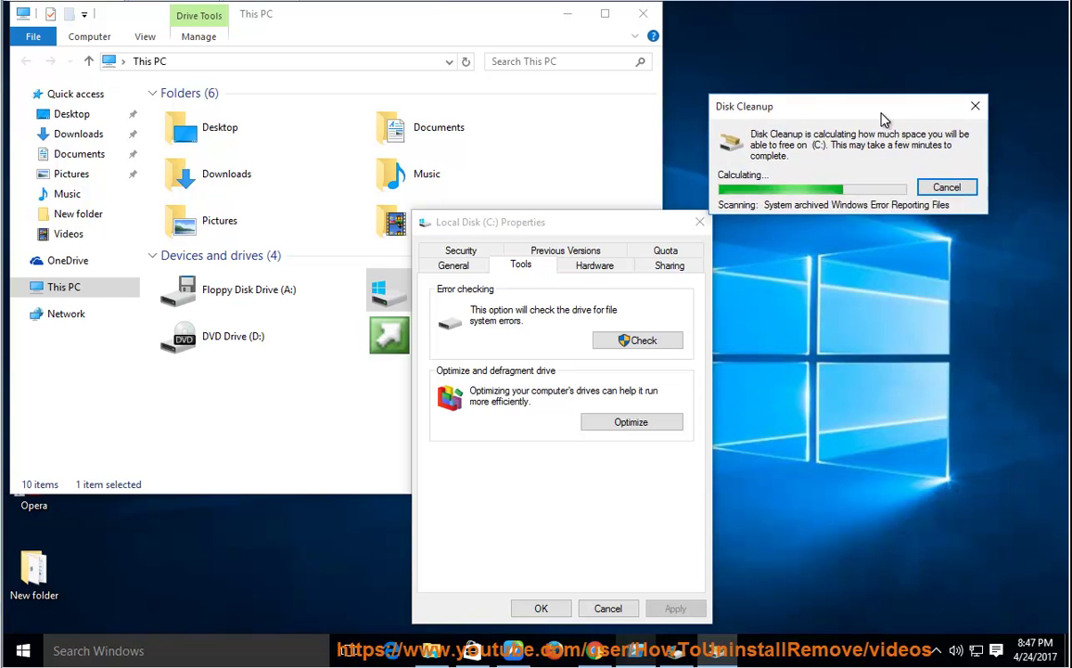
pyautogui.moveTo(280, 174); pyautogui.dragTo(829, 238)
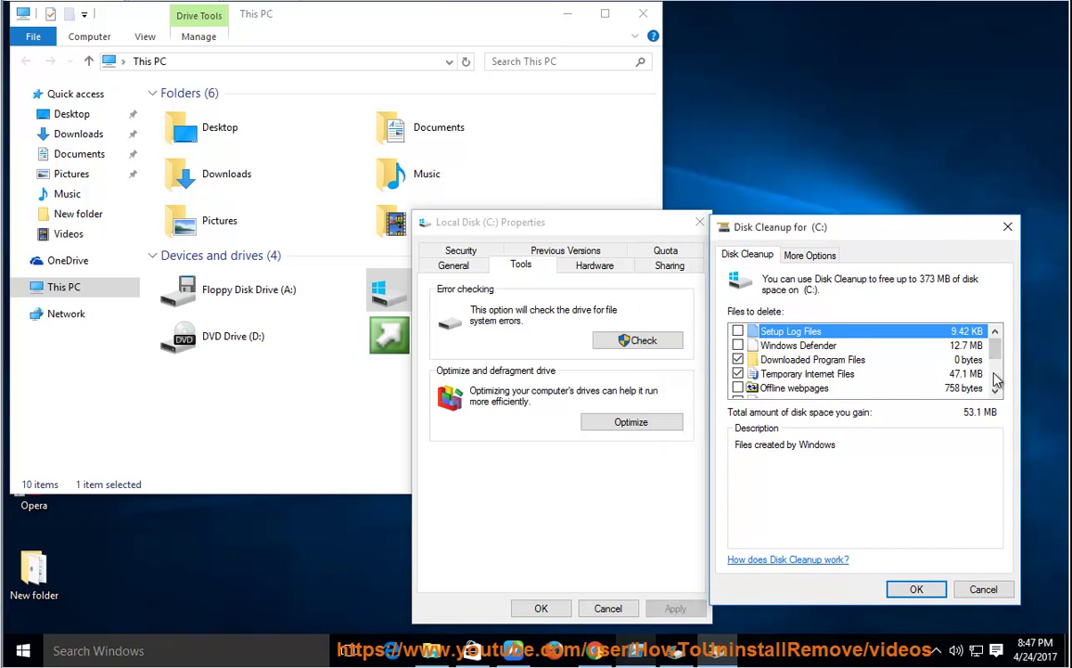
pyautogui.moveTo(1001, 358); pyautogui.dragTo(1000, 382)
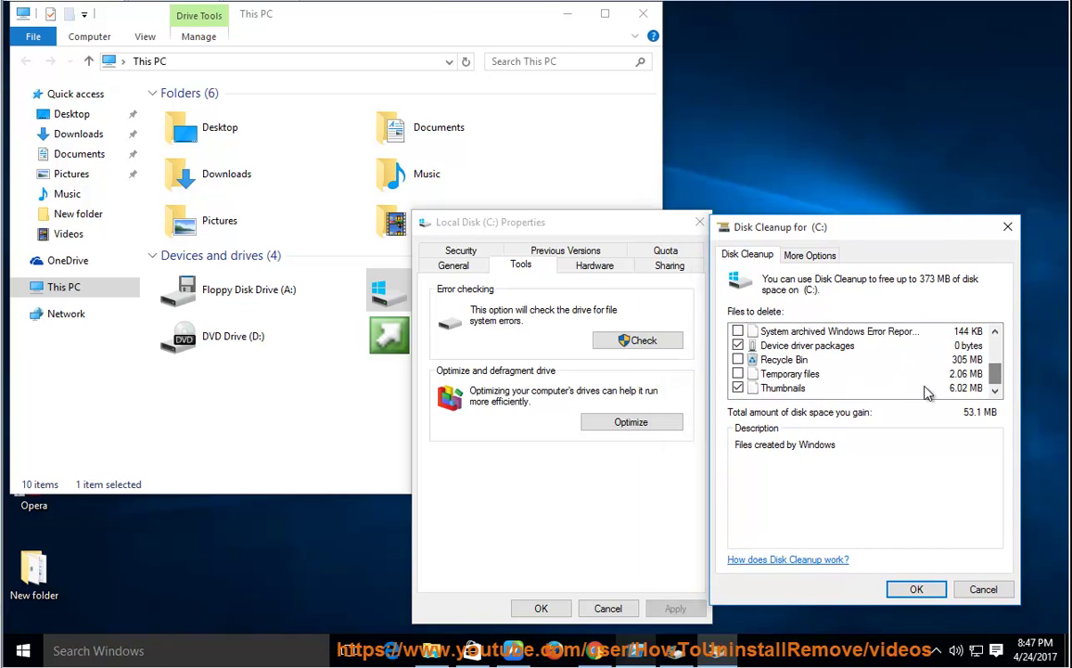
pyautogui.click(747, 375)
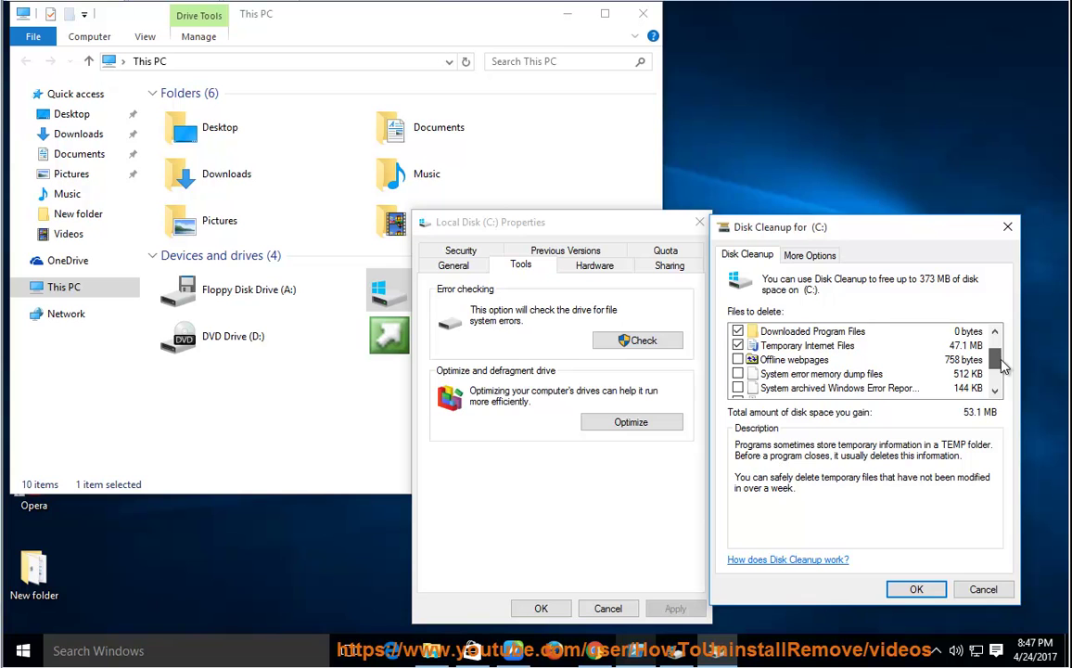
pyautogui.moveTo(1002, 368); pyautogui.dragTo(998, 349)
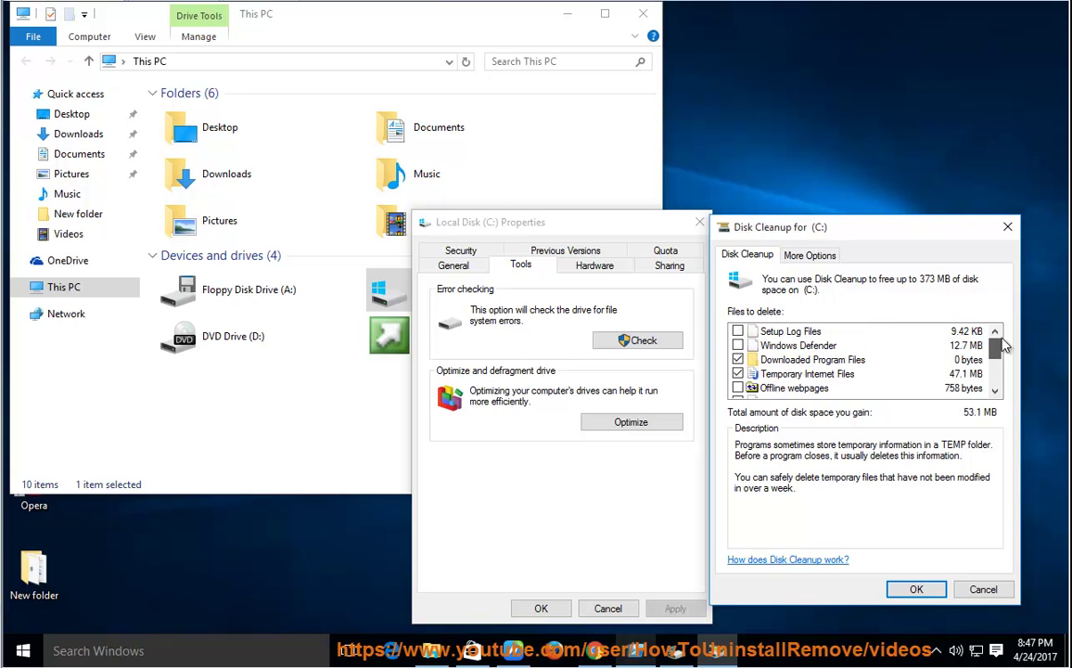
# Permanently delete the checked 53.1 MB of files and close the drive Properties
pyautogui.click(909, 588)
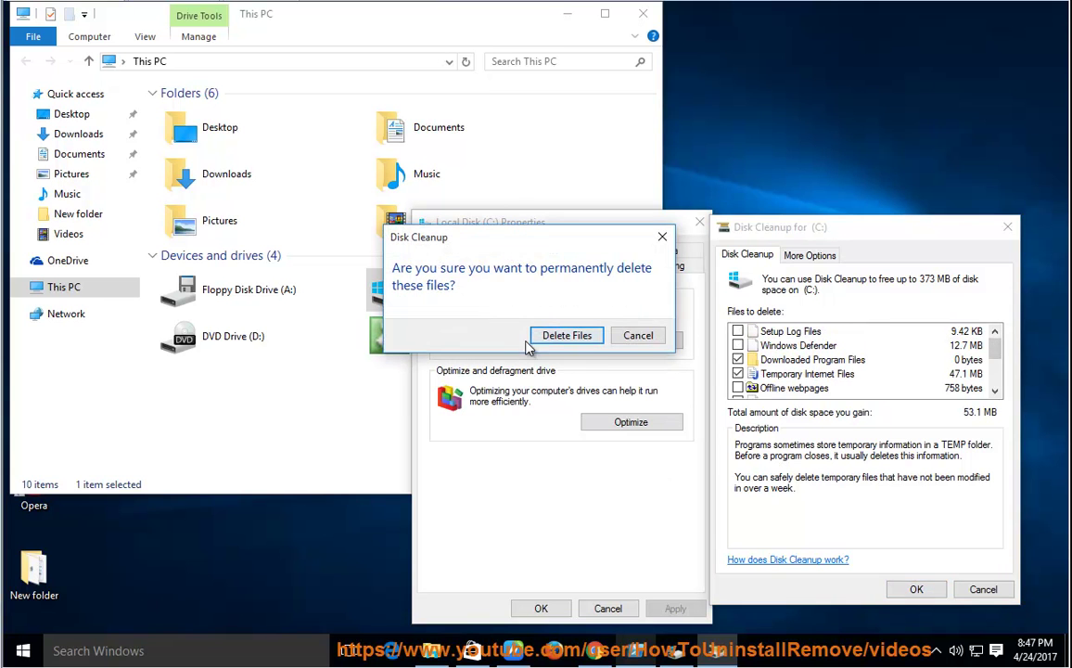
pyautogui.click(638, 335)
pyautogui.click(983, 589)
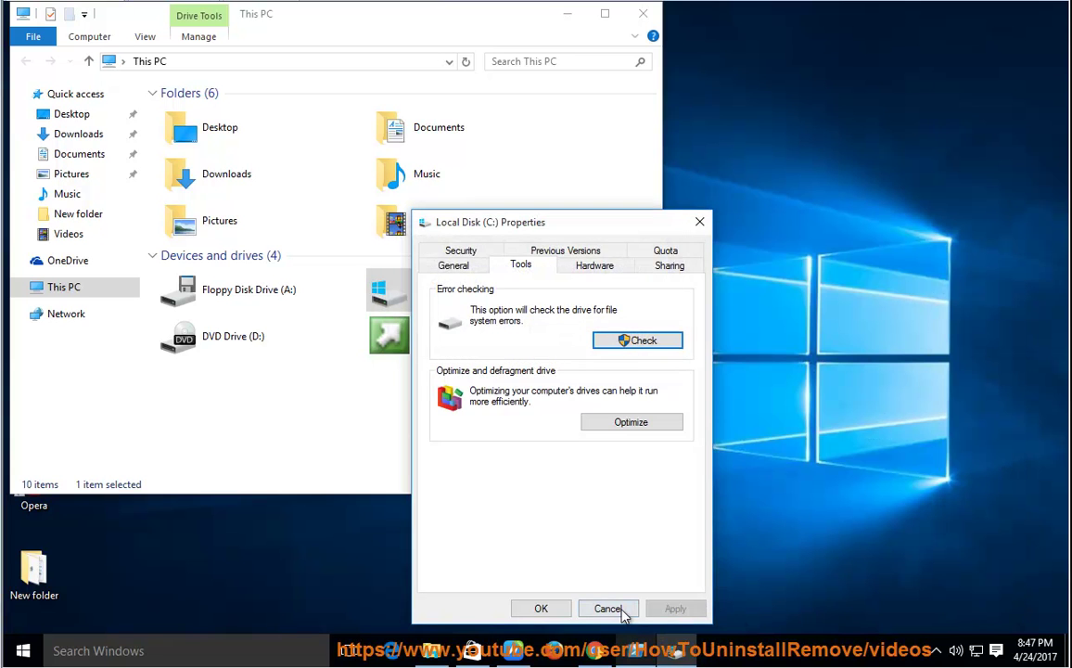
pyautogui.click(608, 608)
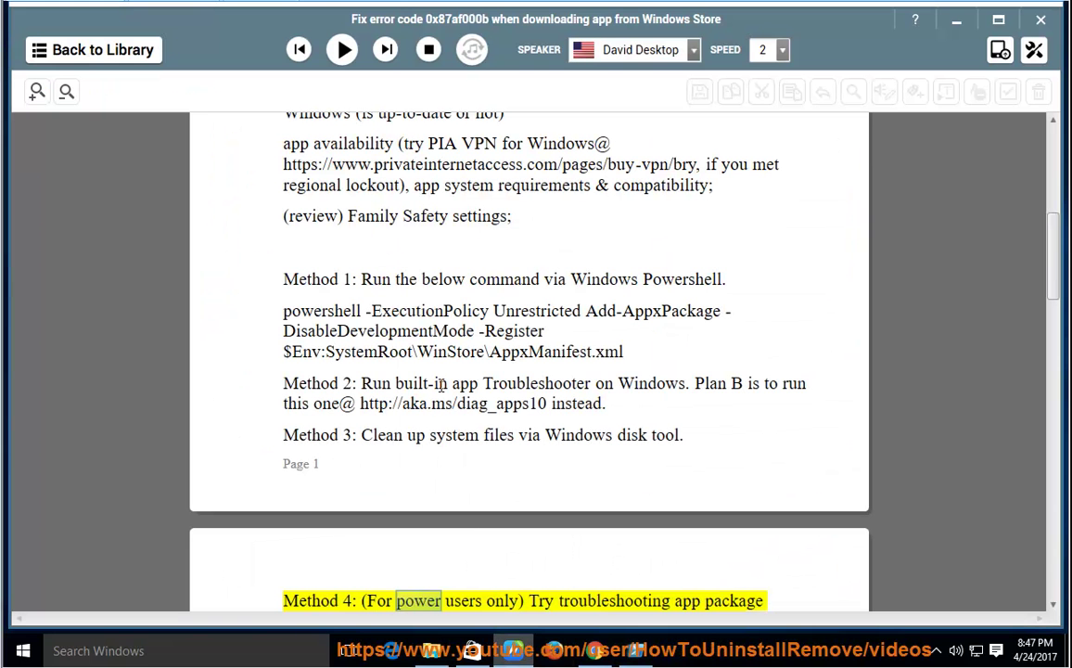
# Have the guide read Methods 4 to 6 aloud
pyautogui.click(342, 49)
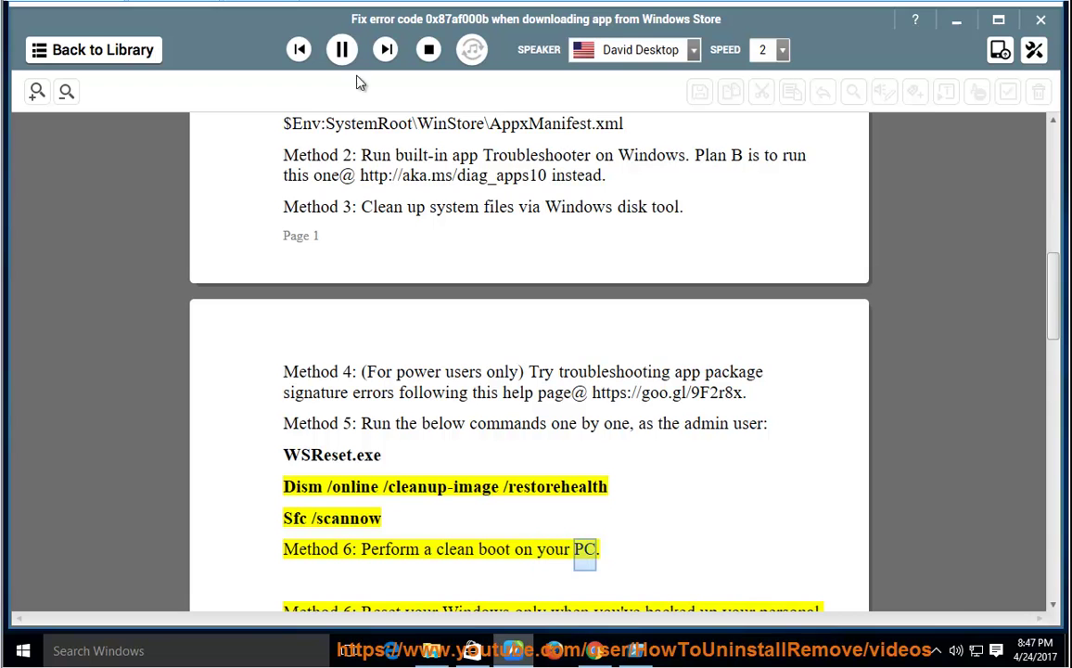
# Pause reading and review Task Manager's startup items, including Internet Download Manager and Microsoft OneDrive
pyautogui.click(344, 49)
pyautogui.rightClick(728, 650)
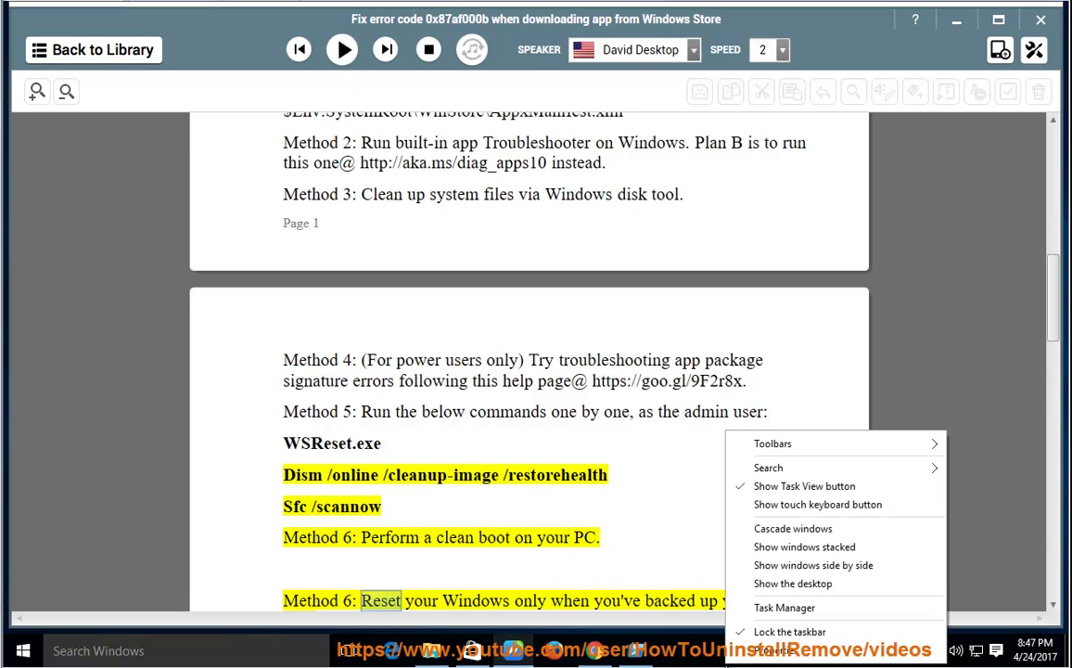
pyautogui.click(794, 609)
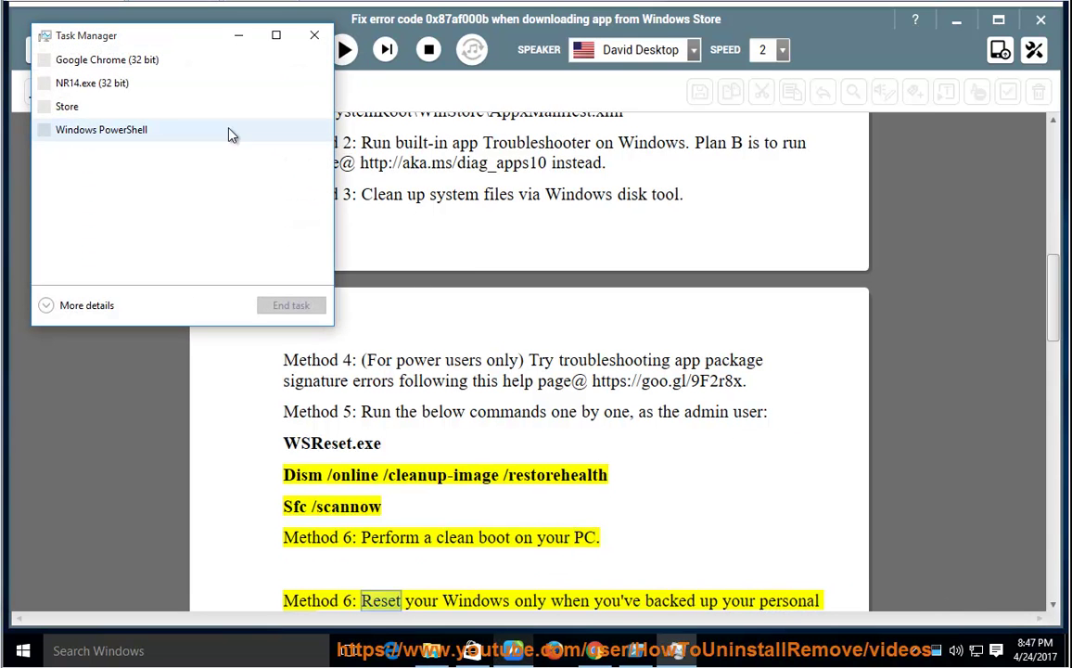
pyautogui.click(88, 306)
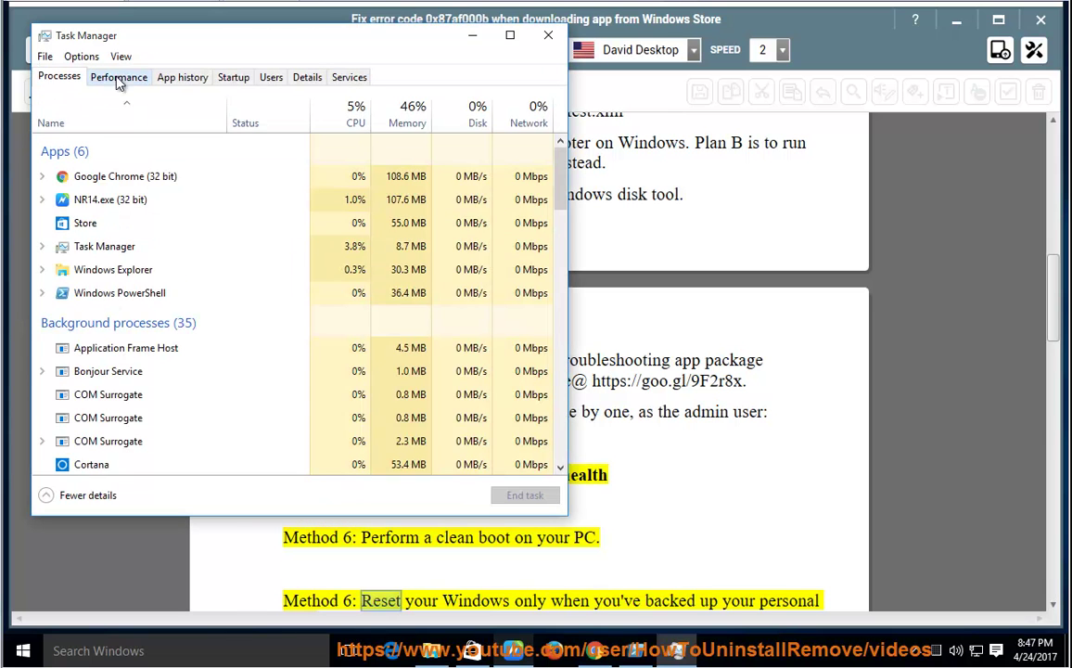
pyautogui.click(239, 78)
pyautogui.moveTo(330, 43); pyautogui.dragTo(476, 92)
pyautogui.click(487, 186)
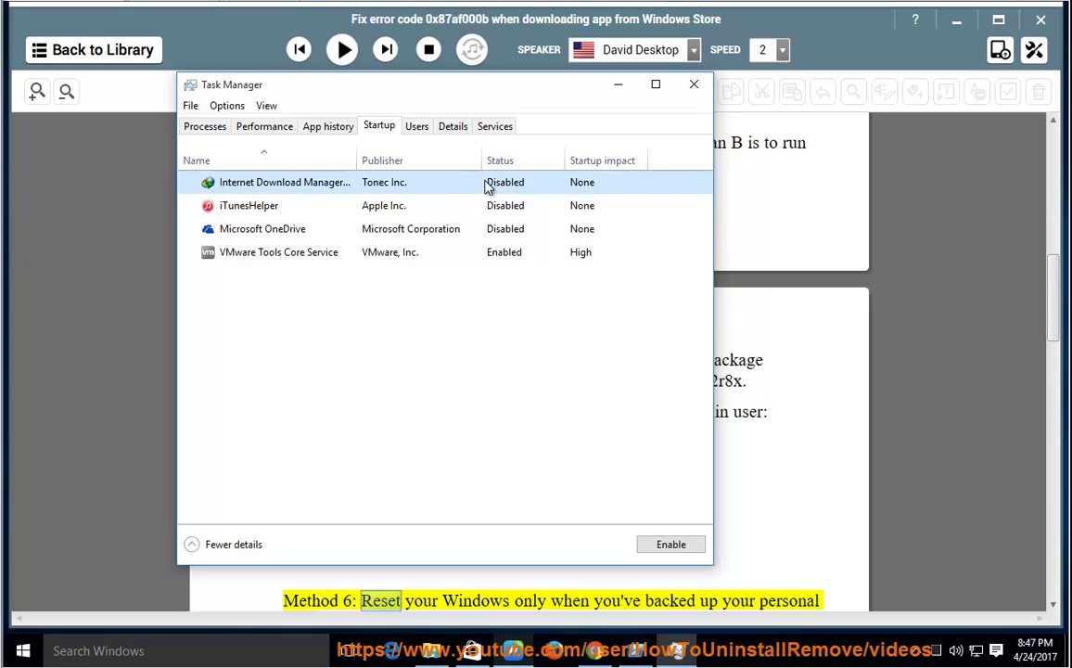
pyautogui.click(496, 230)
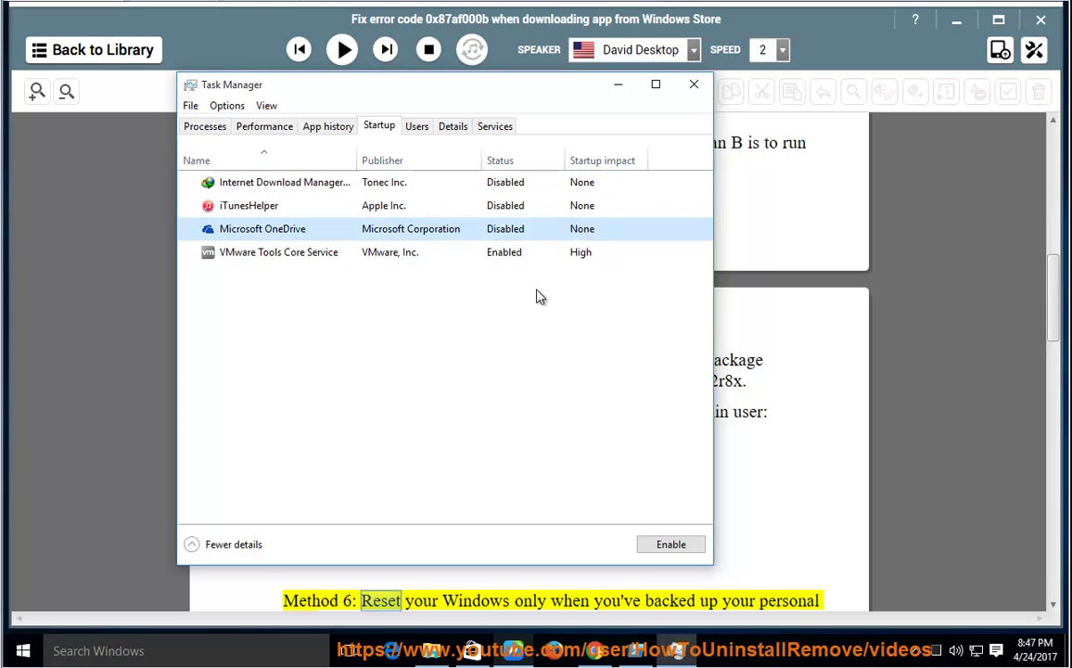
pyautogui.click(694, 85)
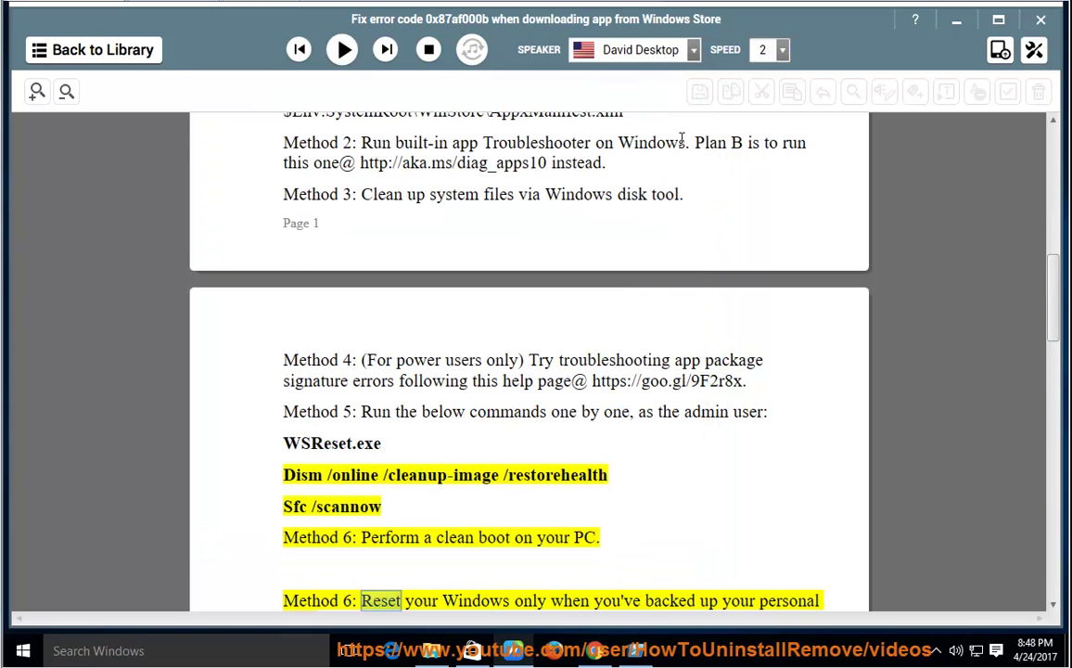
# In msconfig's Services tab, hide all Microsoft services and disable the rest
pyautogui.press('super+r')
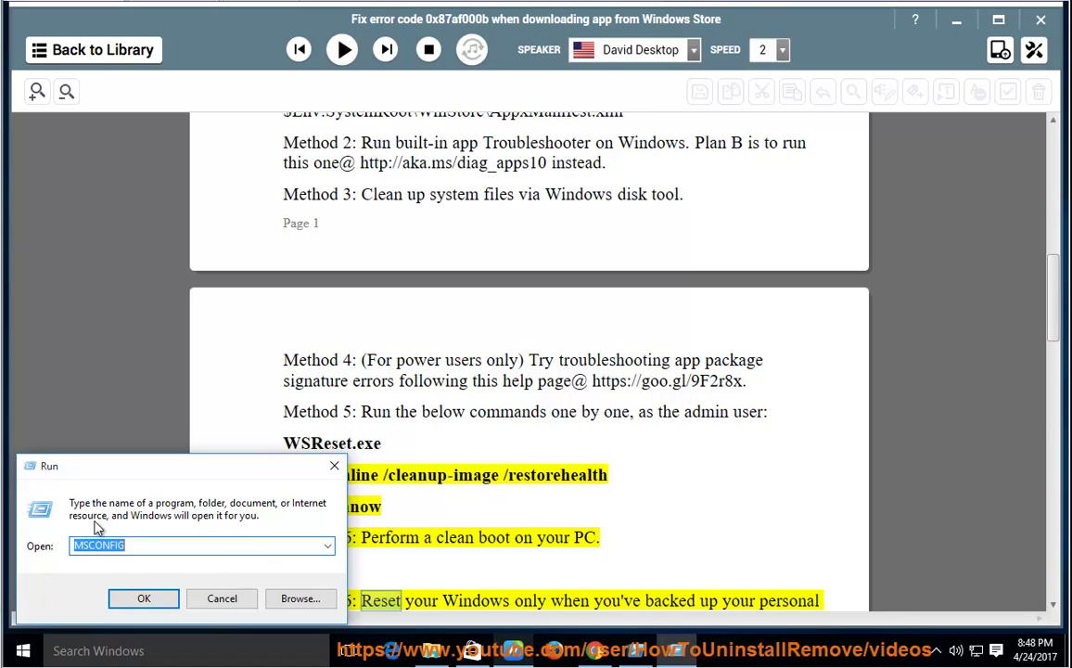
pyautogui.click(143, 599)
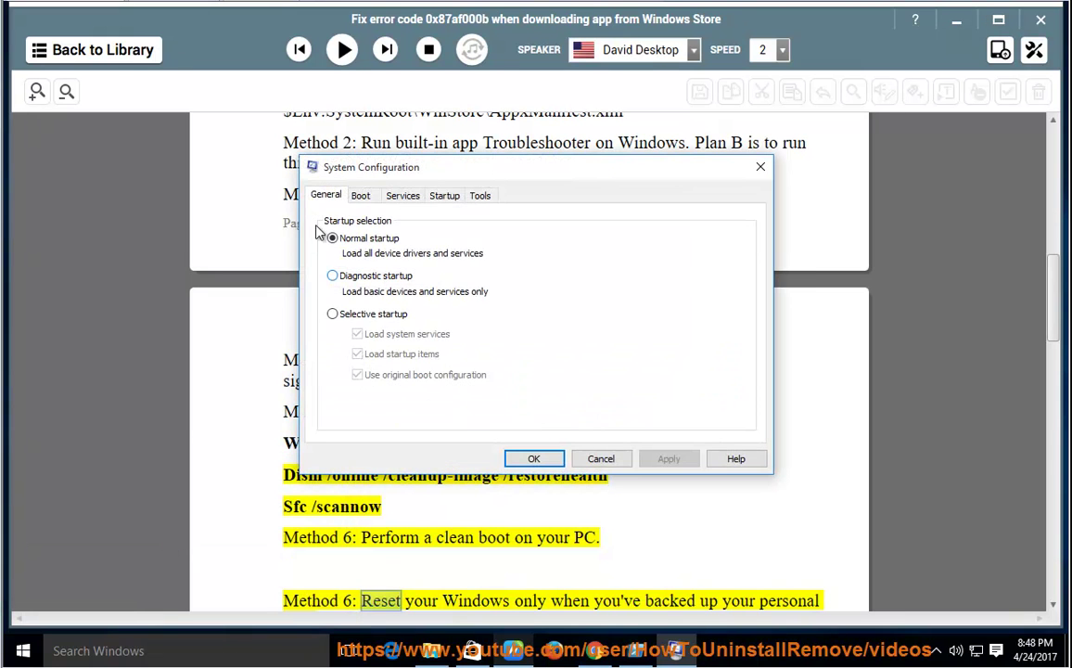
pyautogui.click(402, 196)
pyautogui.click(375, 435)
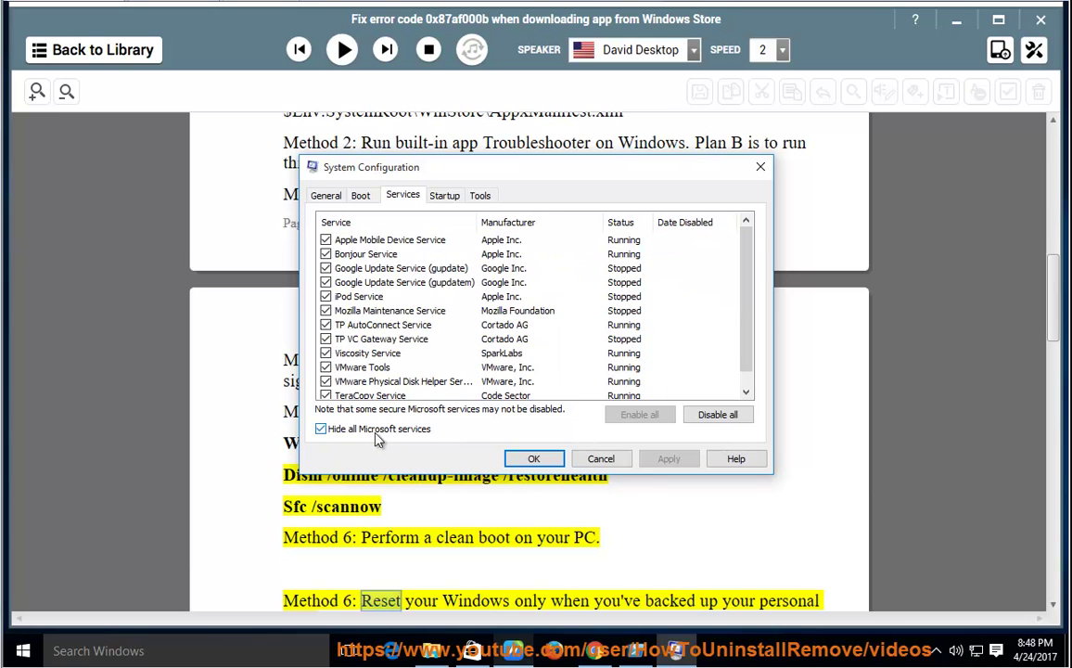
pyautogui.click(716, 417)
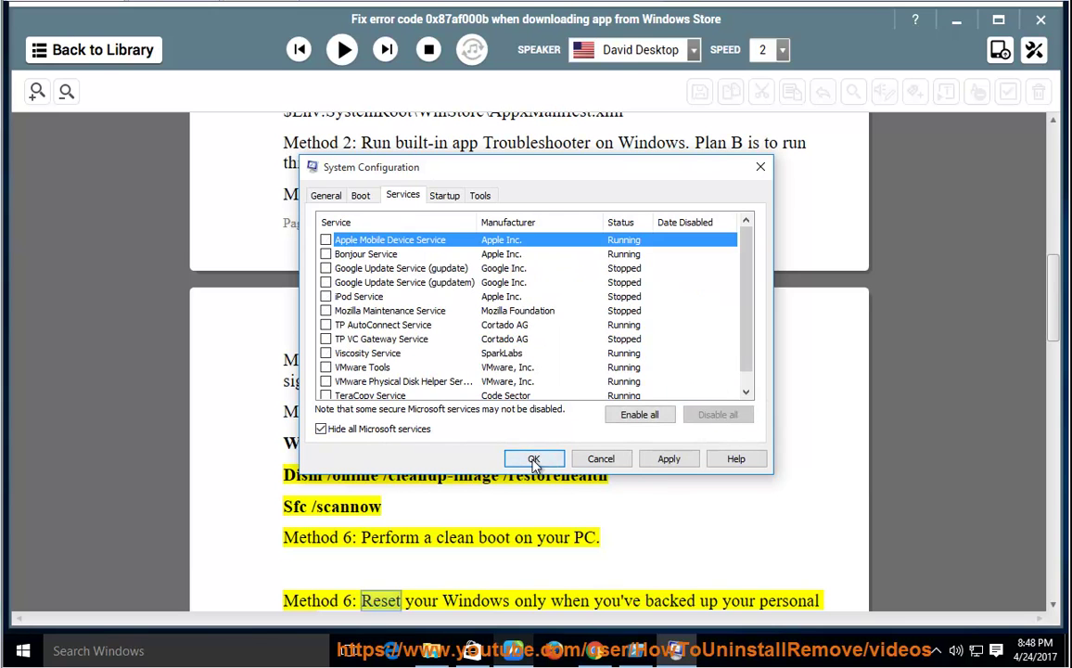
pyautogui.click(598, 458)
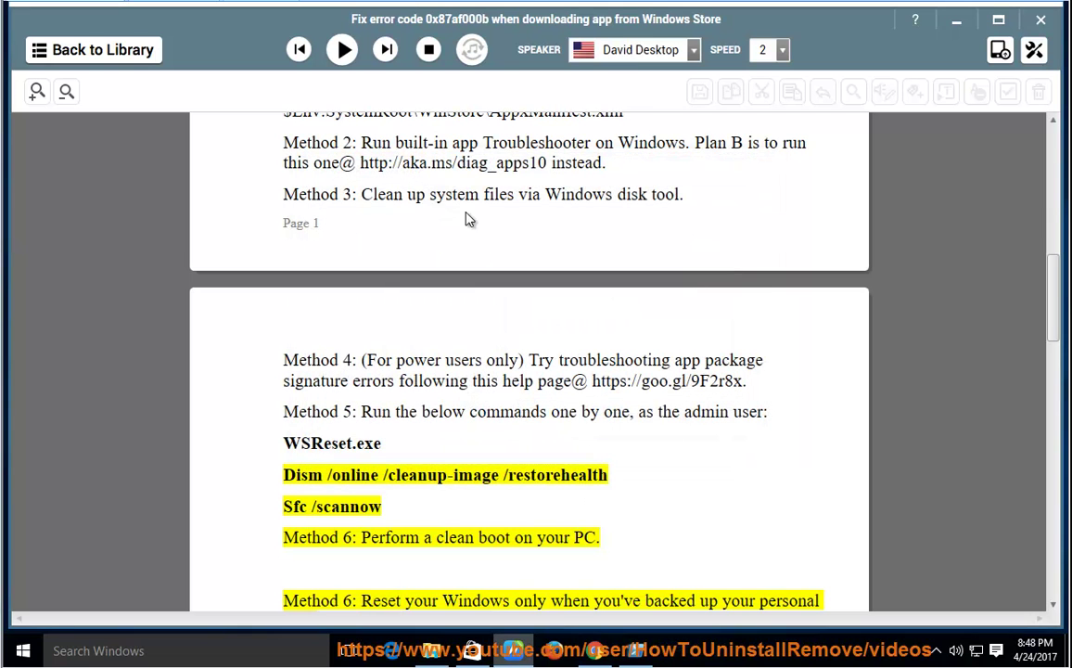
pyautogui.click(342, 50)
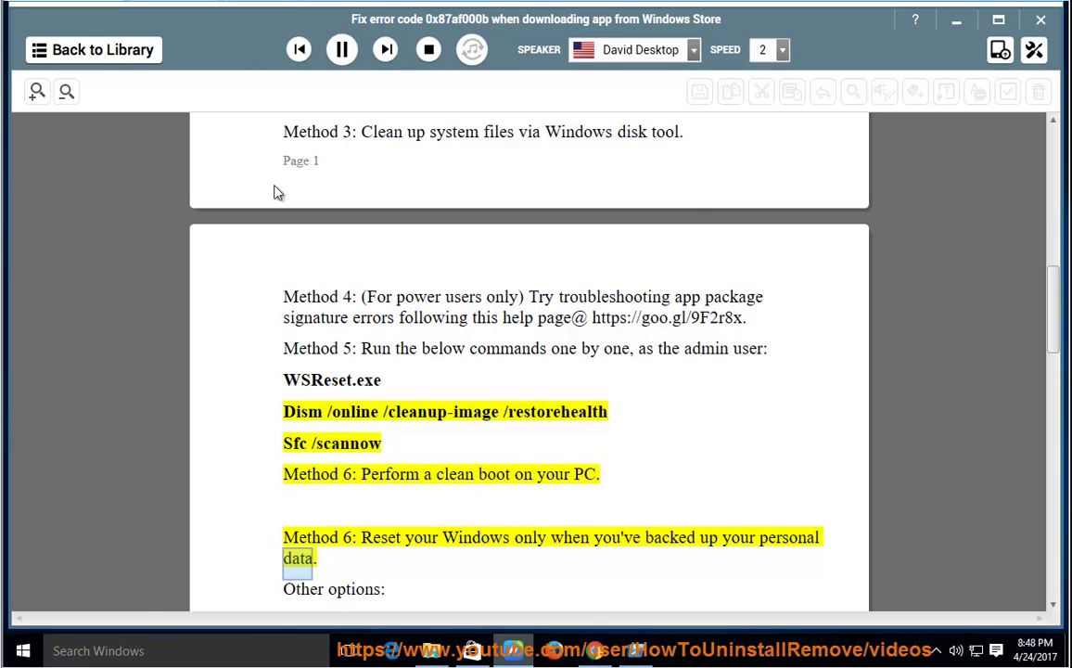
pyautogui.click(23, 650)
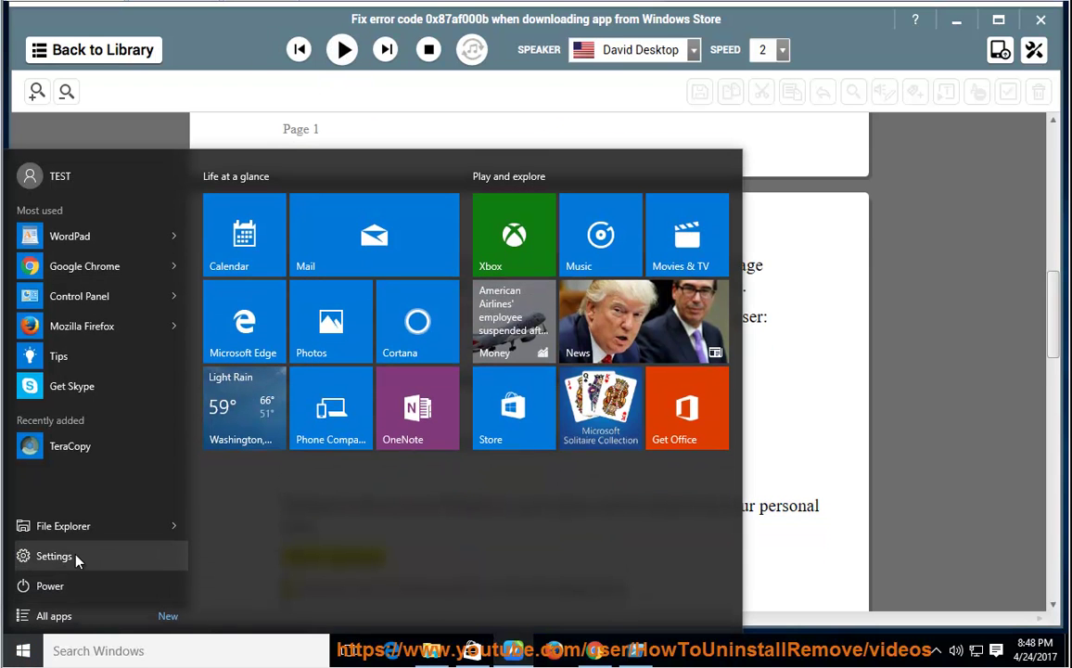
pyautogui.click(77, 556)
pyautogui.click(346, 524)
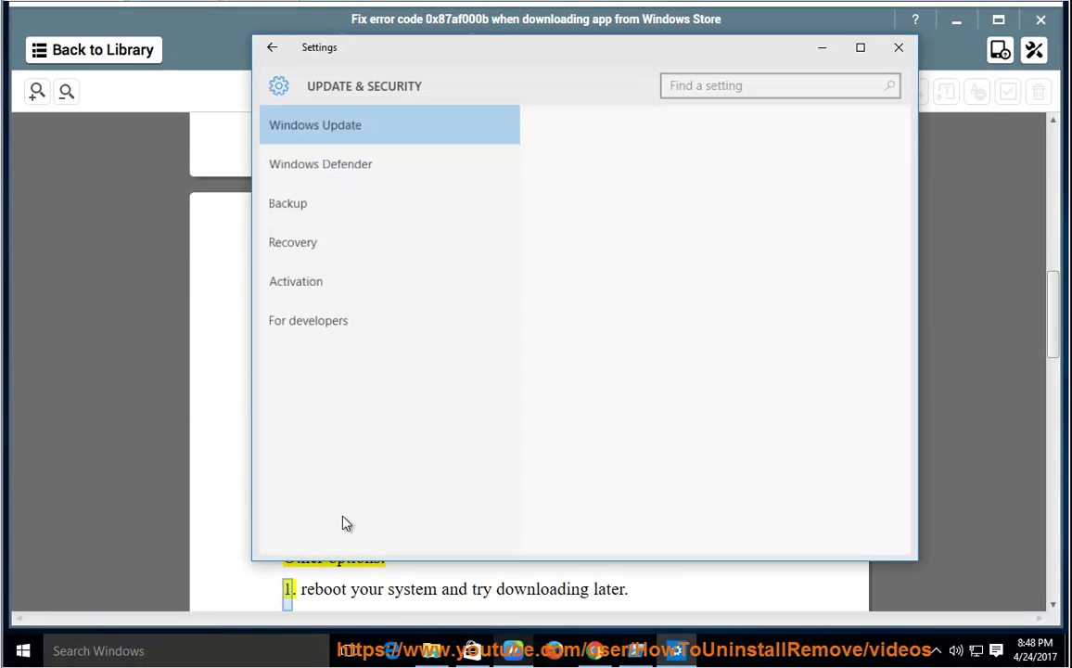
pyautogui.click(305, 240)
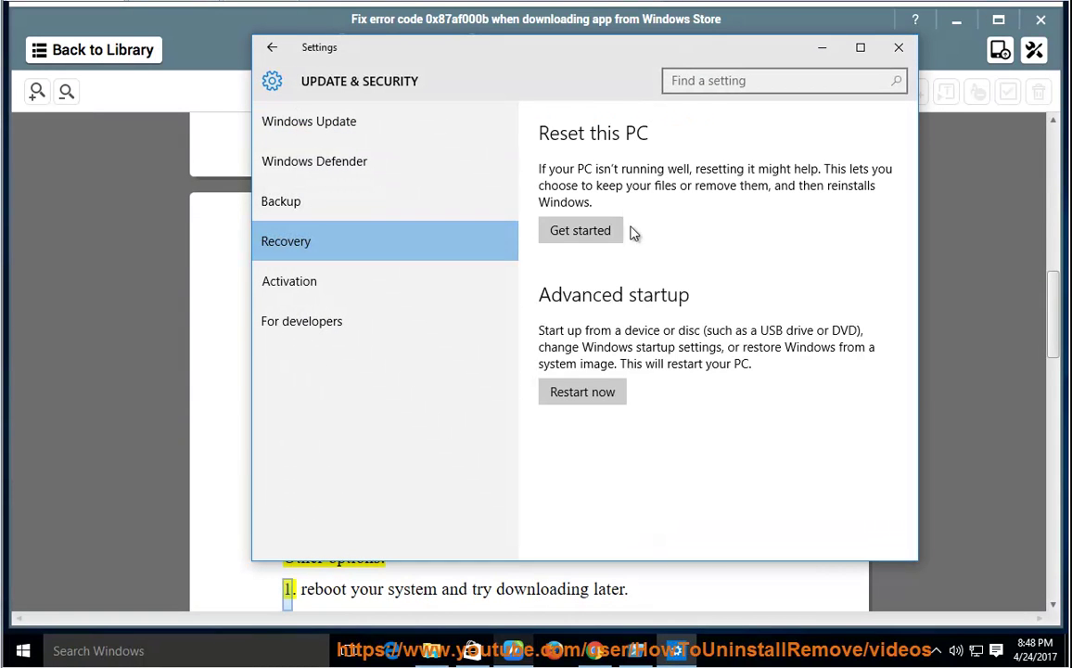
pyautogui.click(899, 48)
pyautogui.click(340, 52)
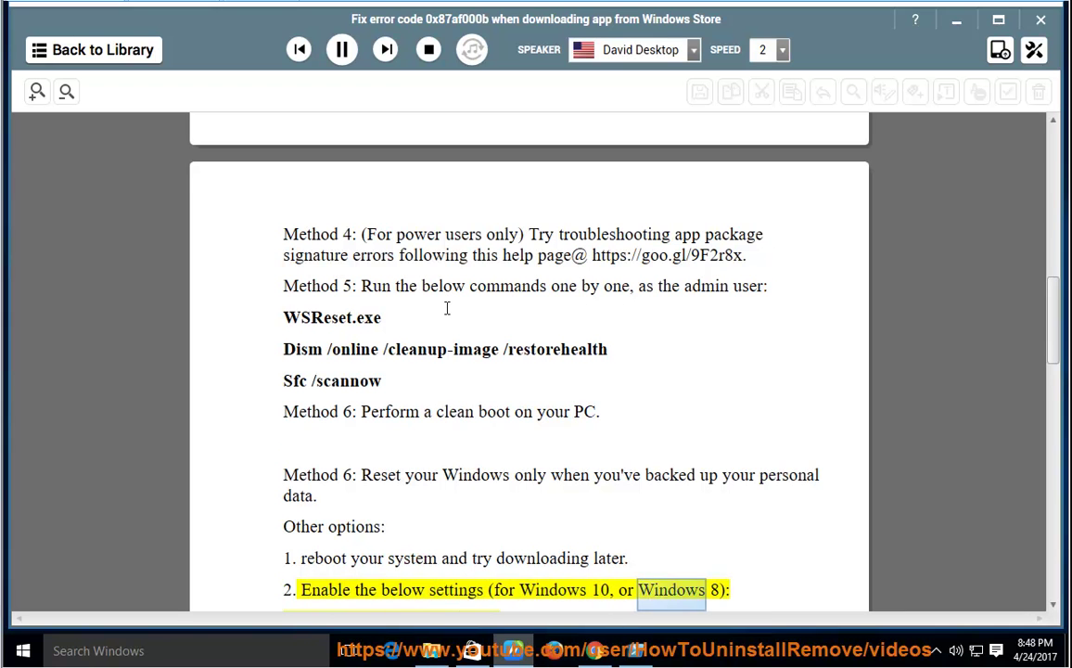
pyautogui.click(342, 51)
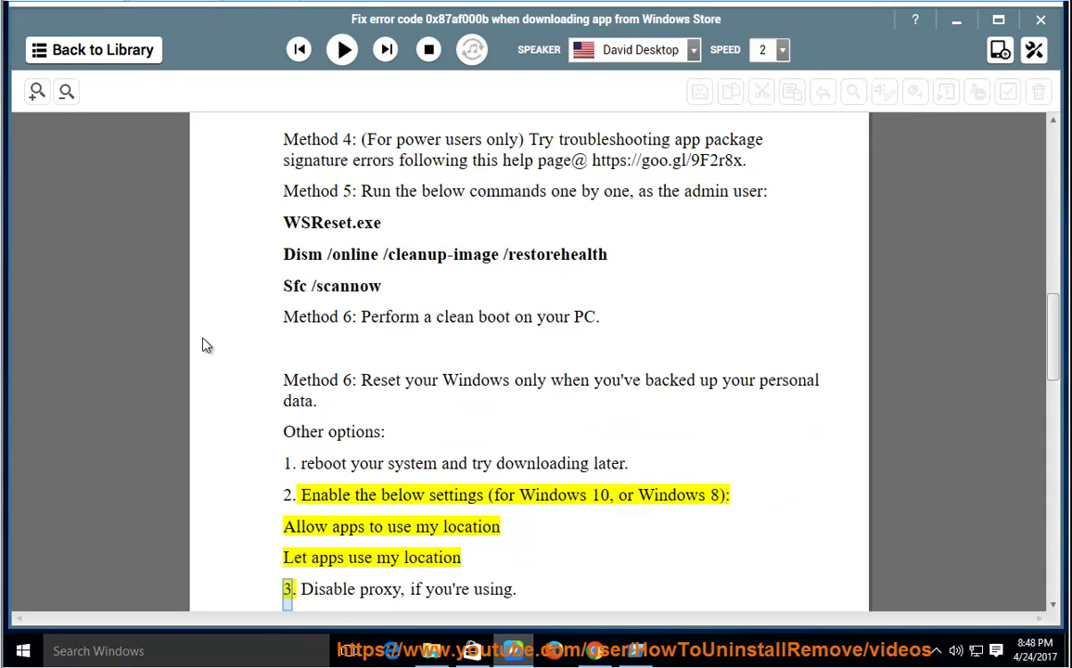
pyautogui.click(23, 650)
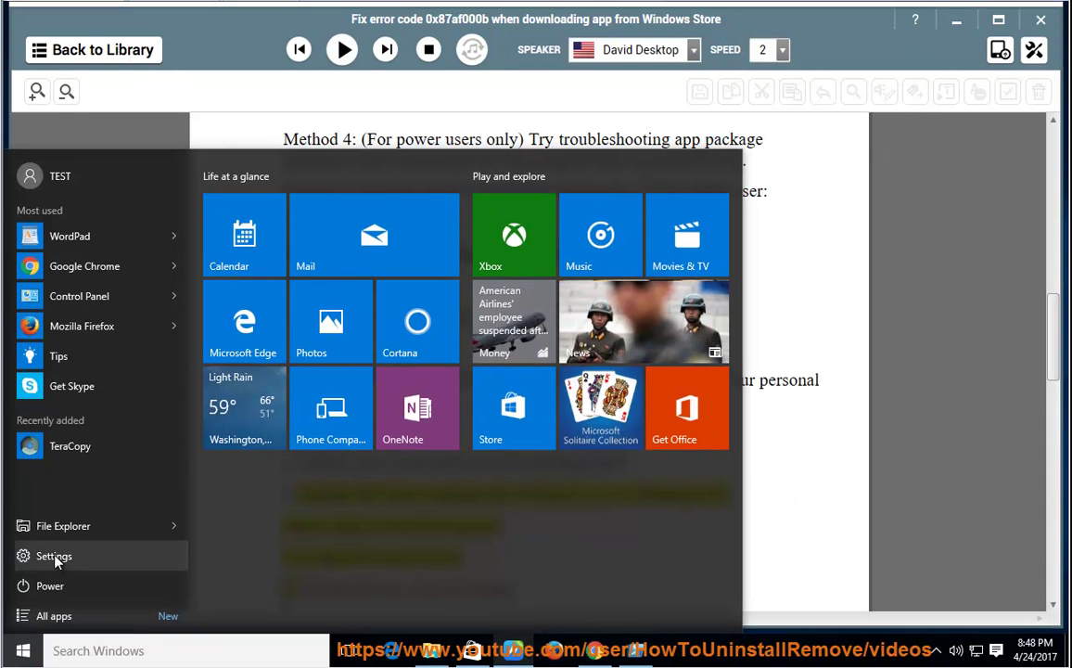
pyautogui.click(28, 552)
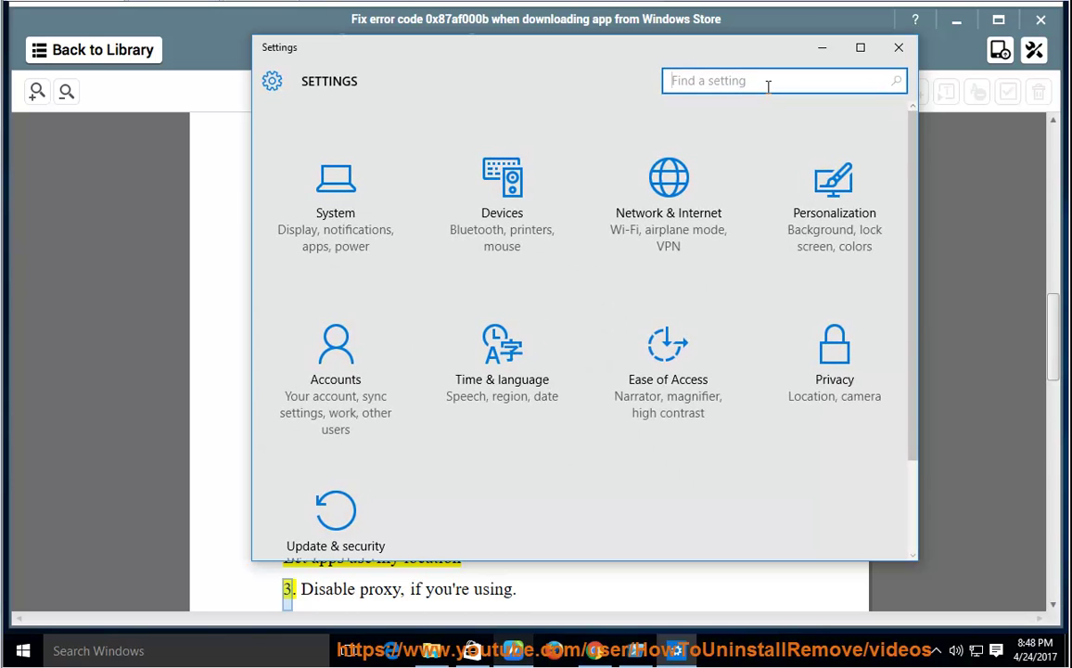
pyautogui.write('all')
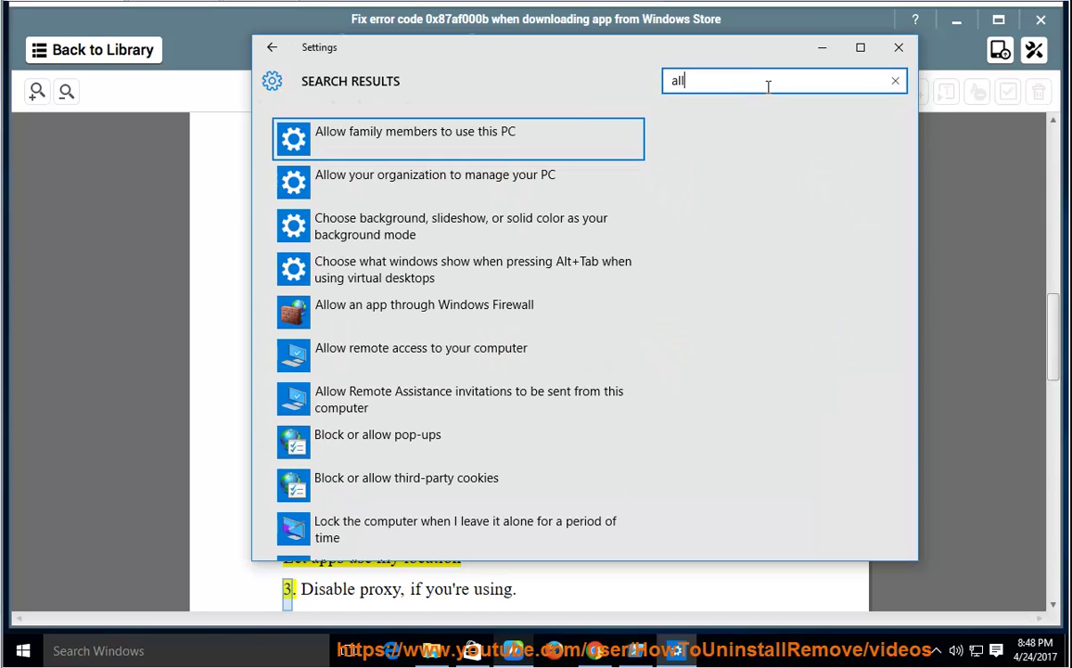
pyautogui.write('low')
pyautogui.press('BackSpace')
pyautogui.press('BackSpace')
pyautogui.press('BackSpace')
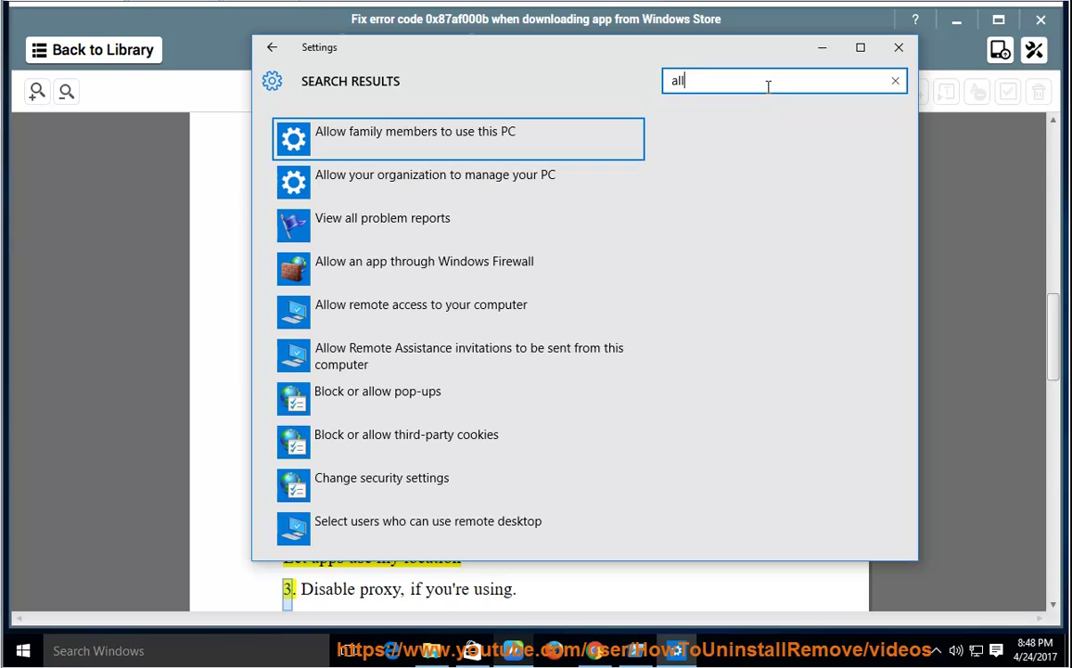
pyautogui.write('ow')
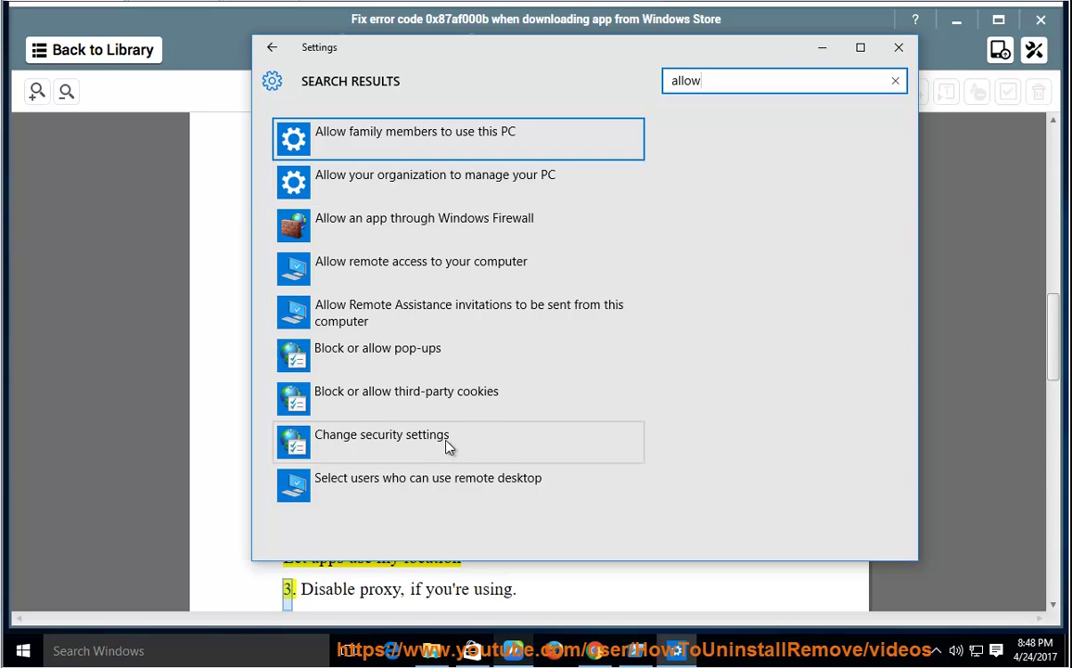
pyautogui.moveTo(525, 73); pyautogui.dragTo(640, 113)
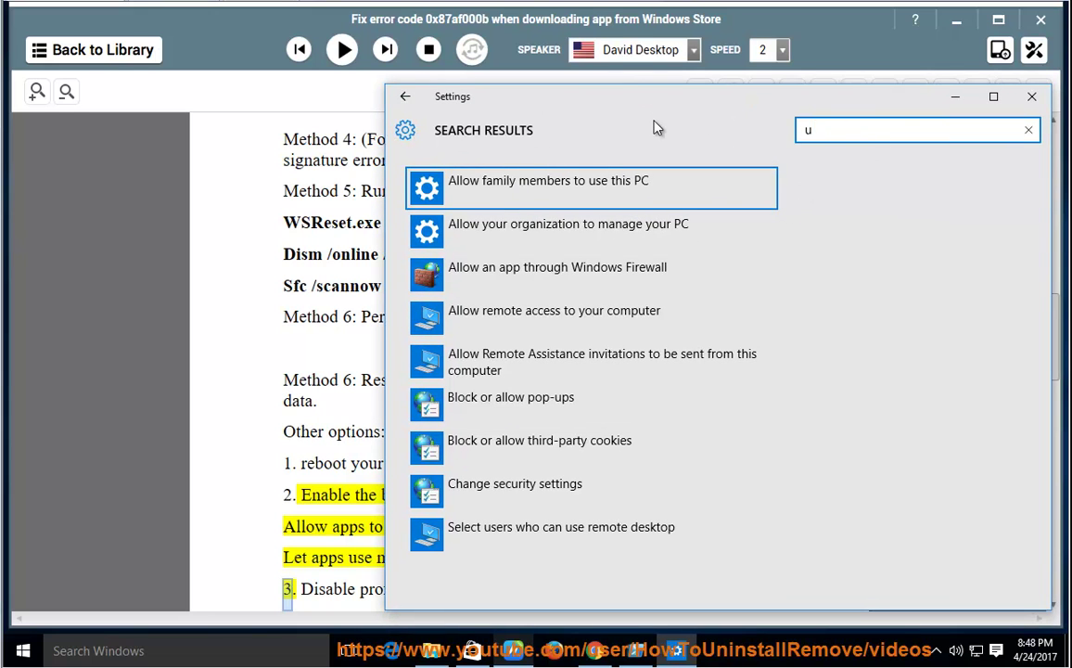
pyautogui.write('use m')
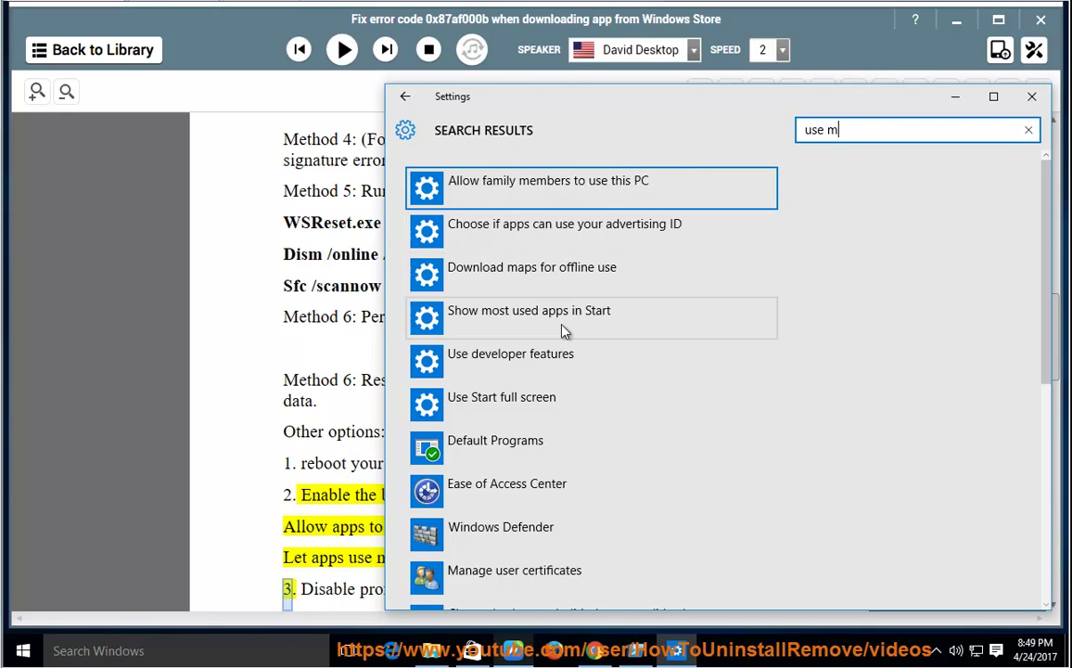
pyautogui.write('y')
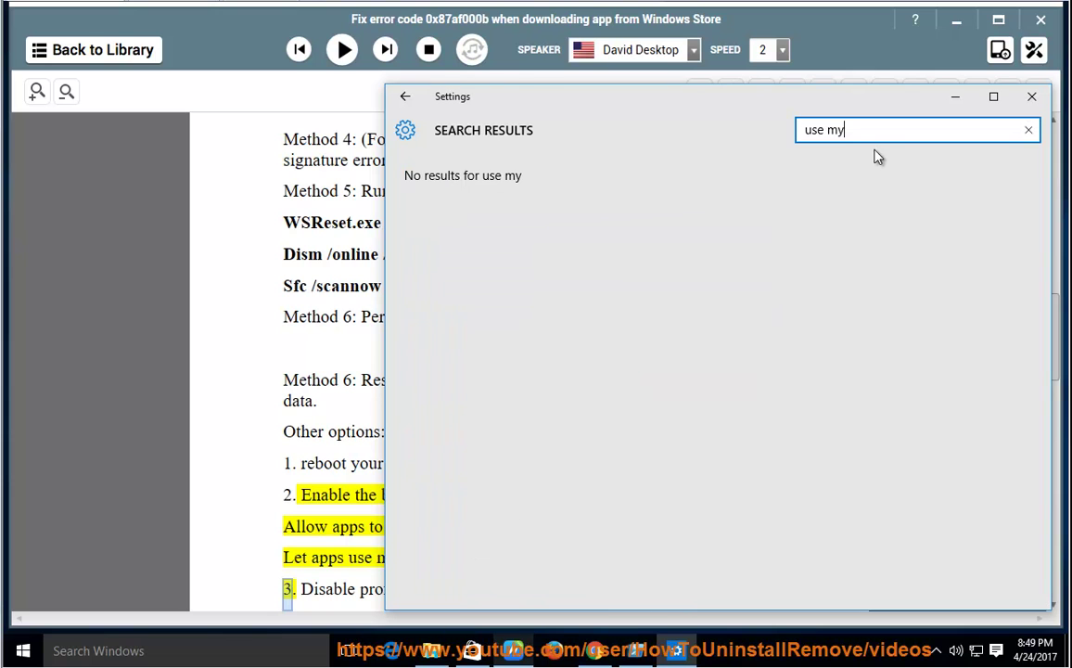
pyautogui.press('BackSpace')
pyautogui.press('BackSpace')
pyautogui.press('BackSpace')
pyautogui.press('BackSpace')
pyautogui.press('BackSpace')
pyautogui.press('BackSpace')
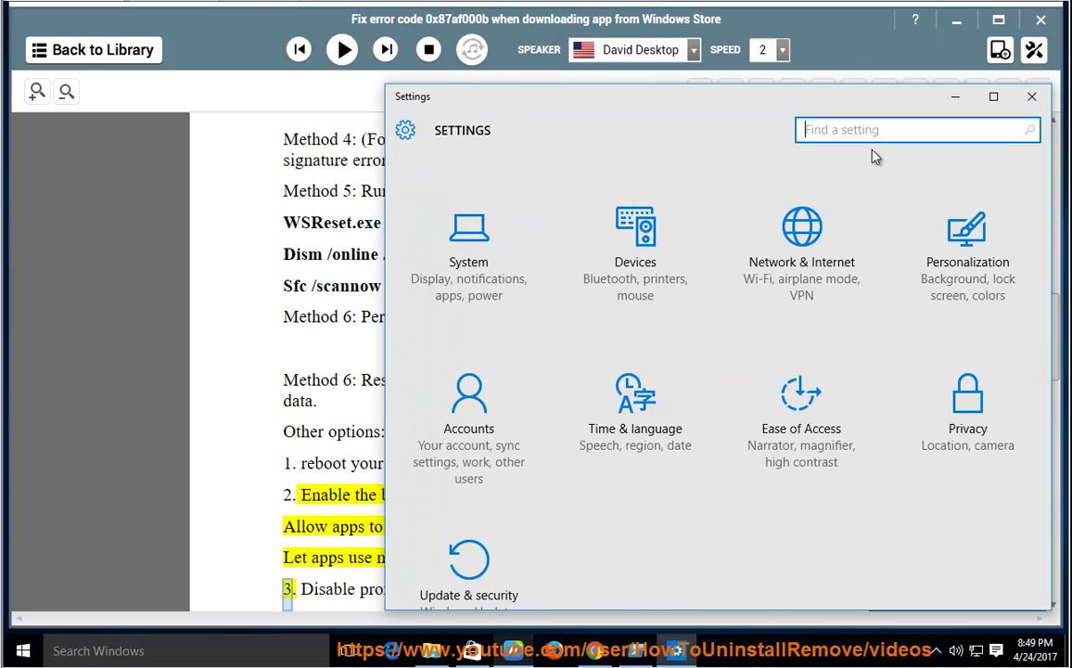
pyautogui.write('locat')
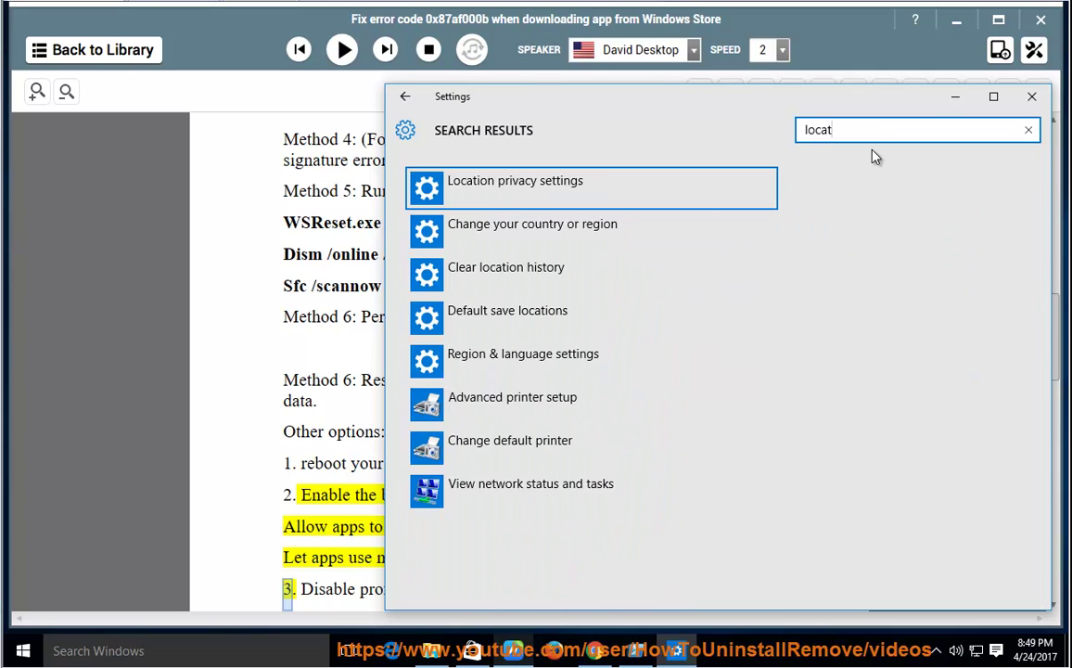
pyautogui.click(544, 190)
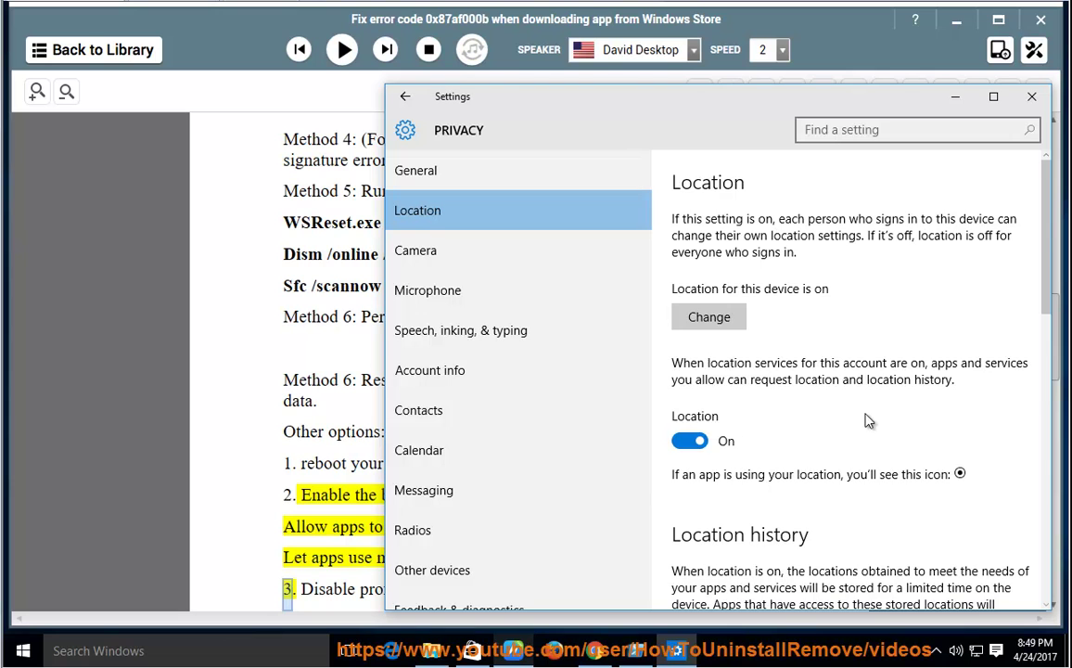
pyautogui.scroll(-3, 867, 419)
pyautogui.scroll(-5, 867, 419)
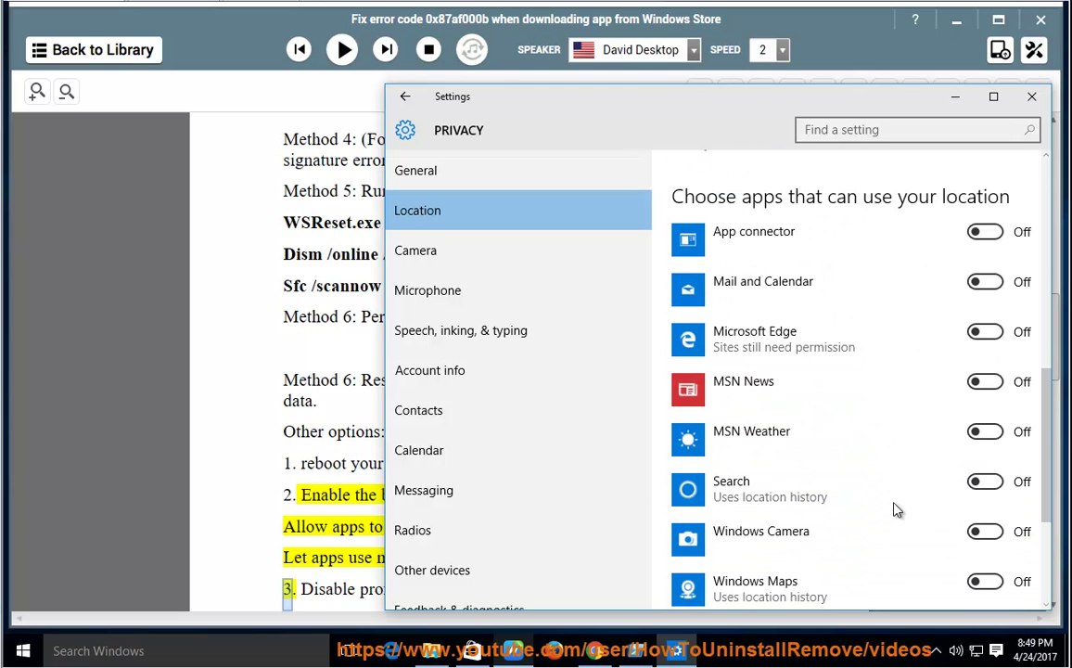
pyautogui.scroll(-2, 896, 509)
pyautogui.scroll(3, 890, 483)
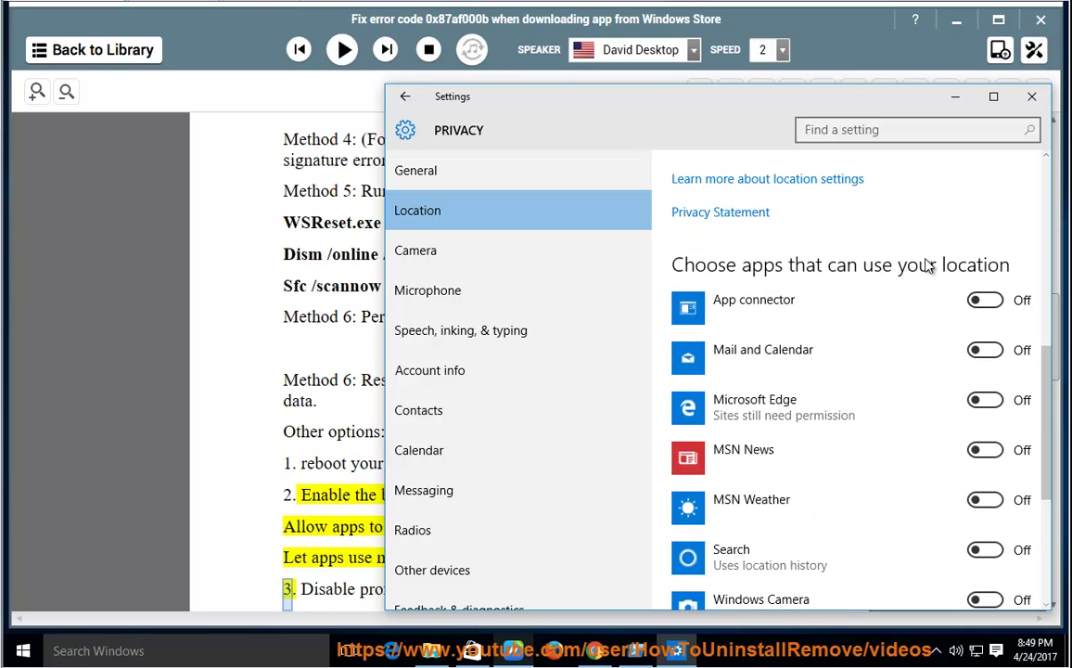
pyautogui.click(1031, 97)
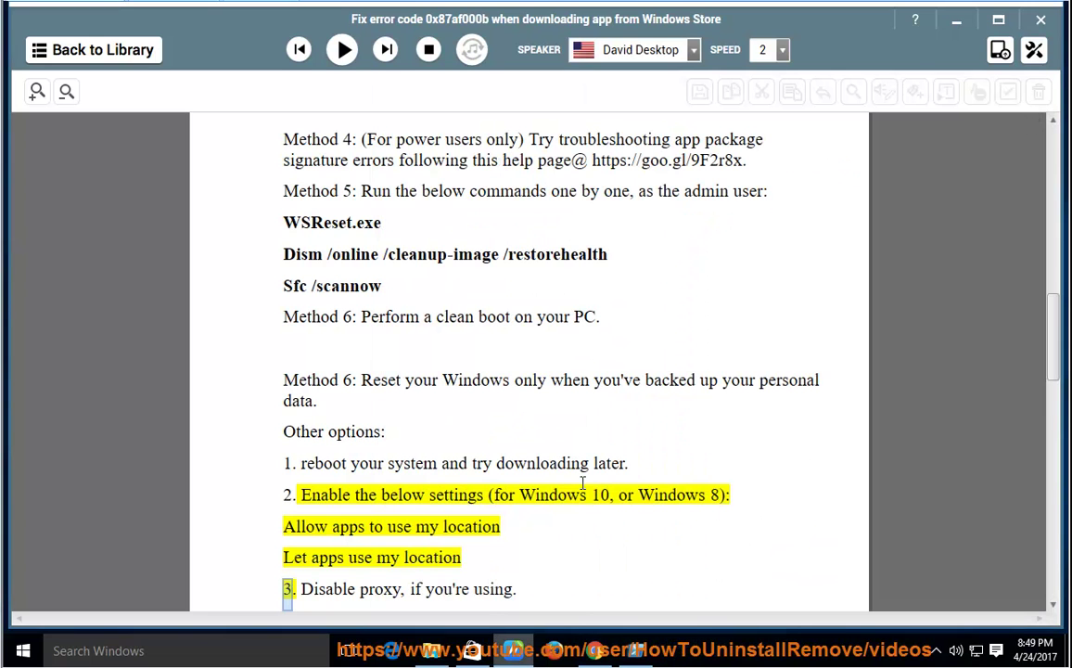